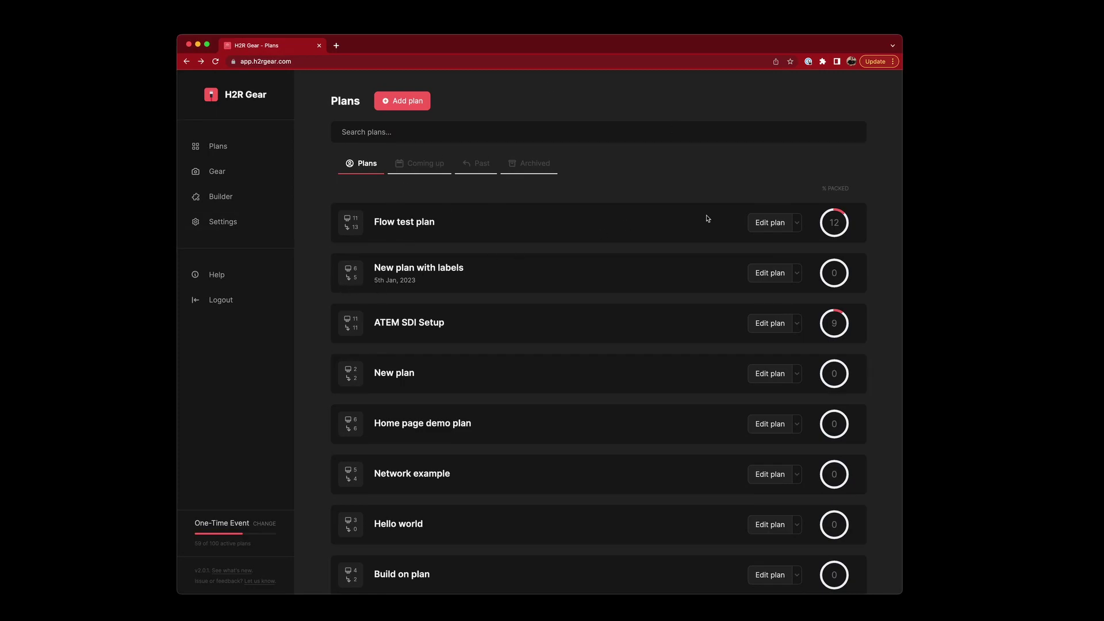
Open the Flow test plan for editing and close in on the two ATEM Mini Pro ISO units.
click(771, 227)
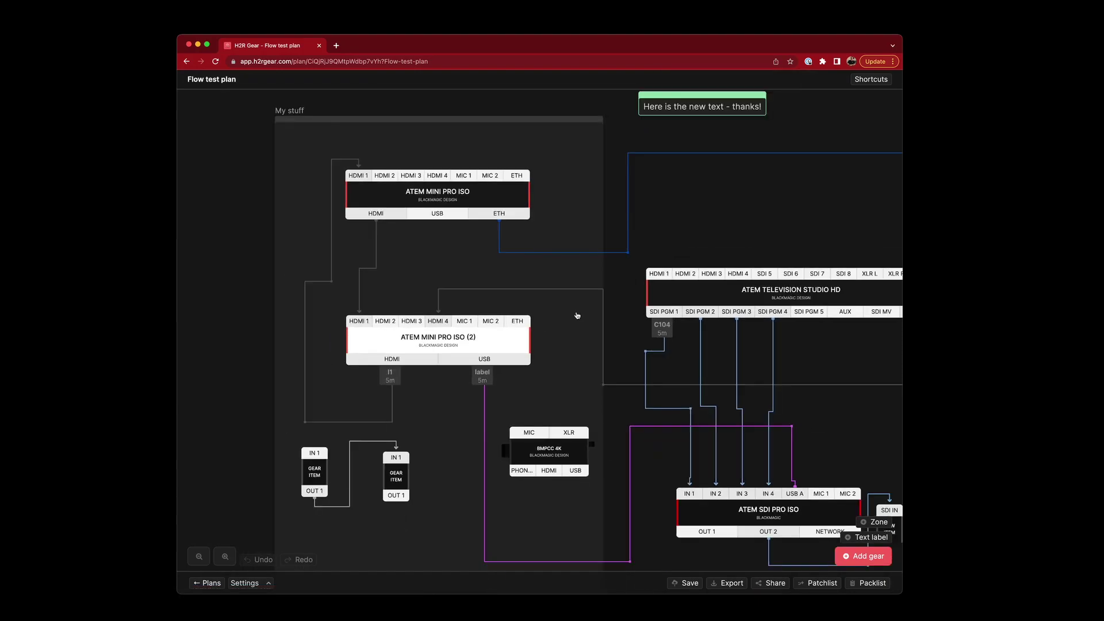
scroll(576, 315, down, 3)
drag(615, 301, 527, 268)
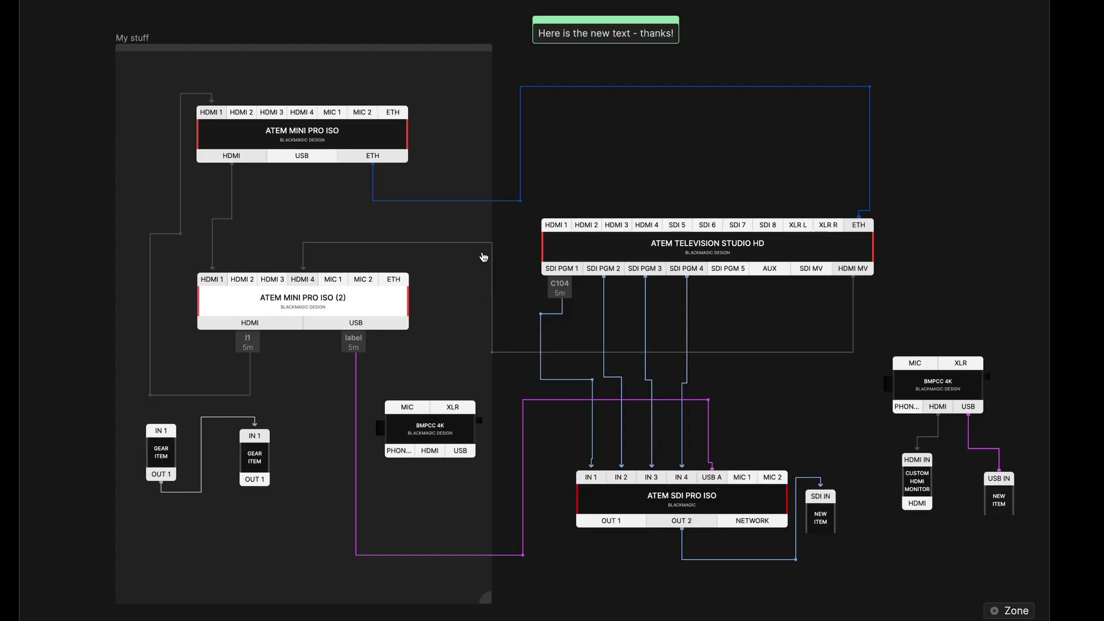
scroll(123, 197, up, 3)
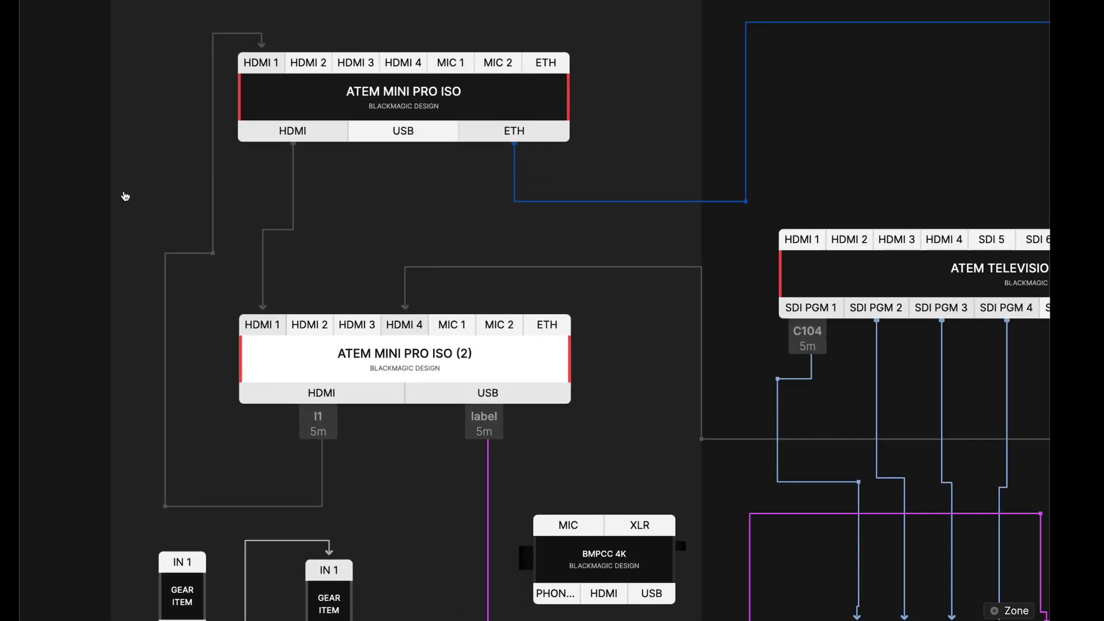
drag(95, 199, 219, 251)
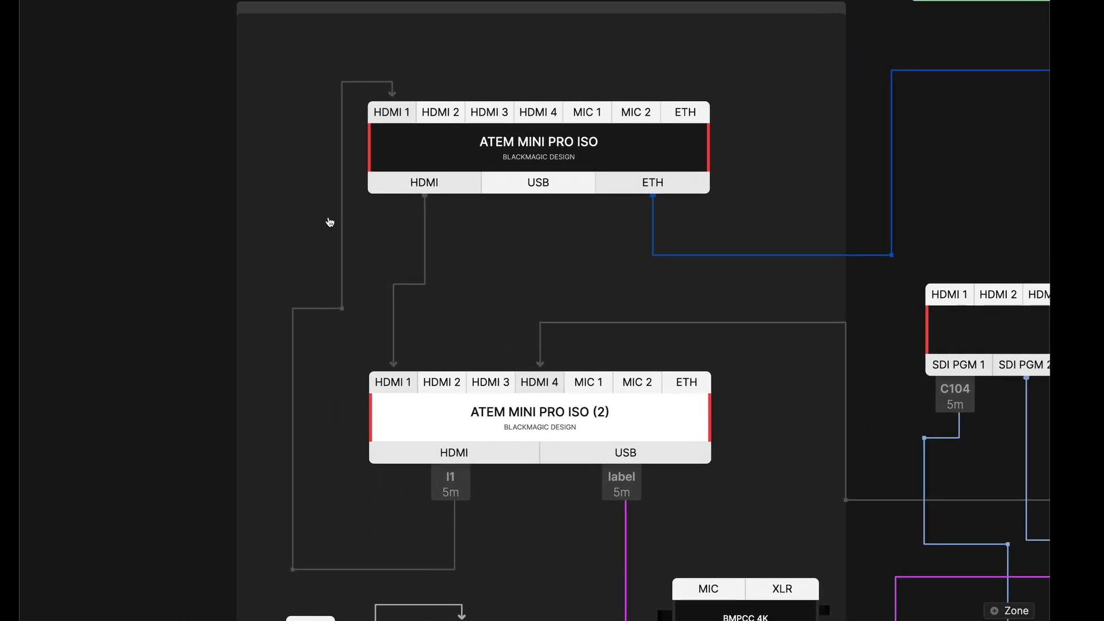
right_click(342, 218)
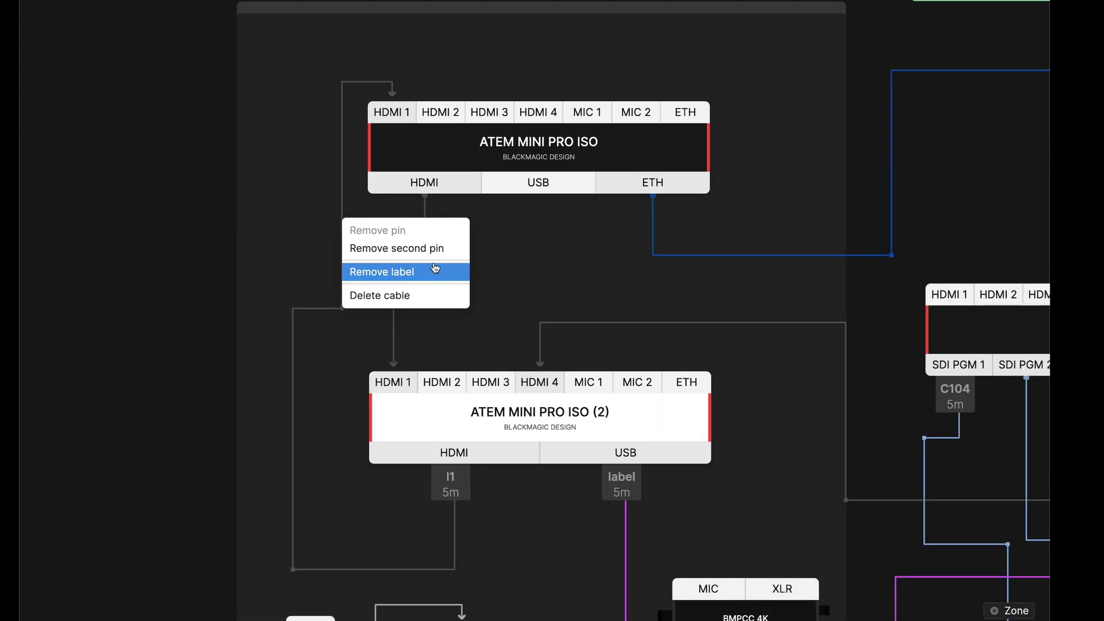
click(390, 296)
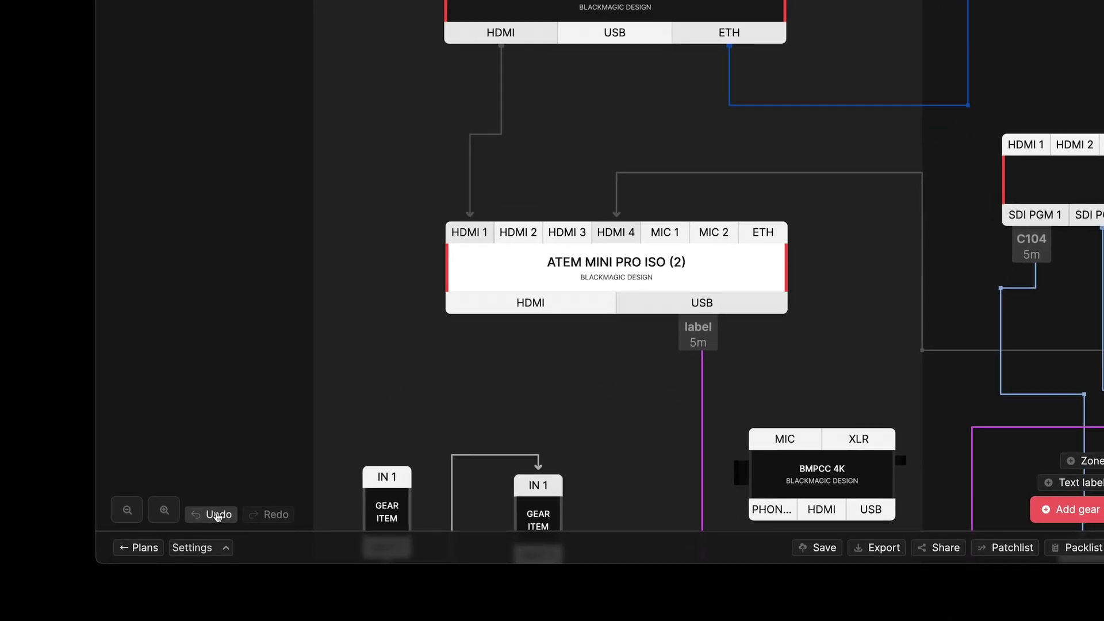
click(218, 514)
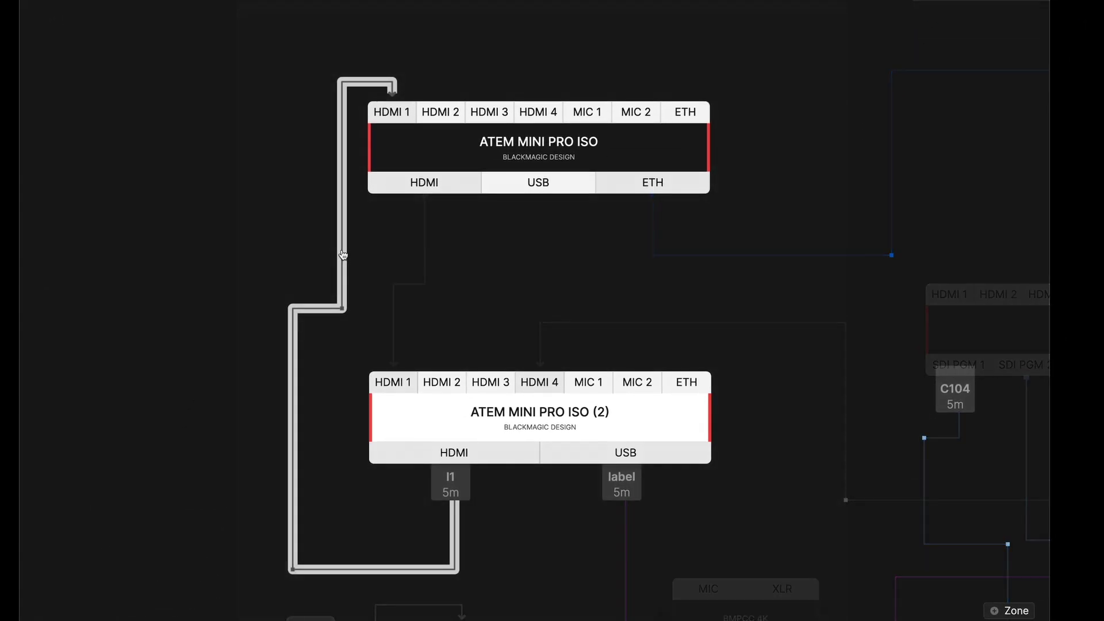
Delete the I1 loop cable and wire the lower ATEM's HDMI output to the upper ATEM's HDMI 1.
right_click(342, 248)
click(396, 327)
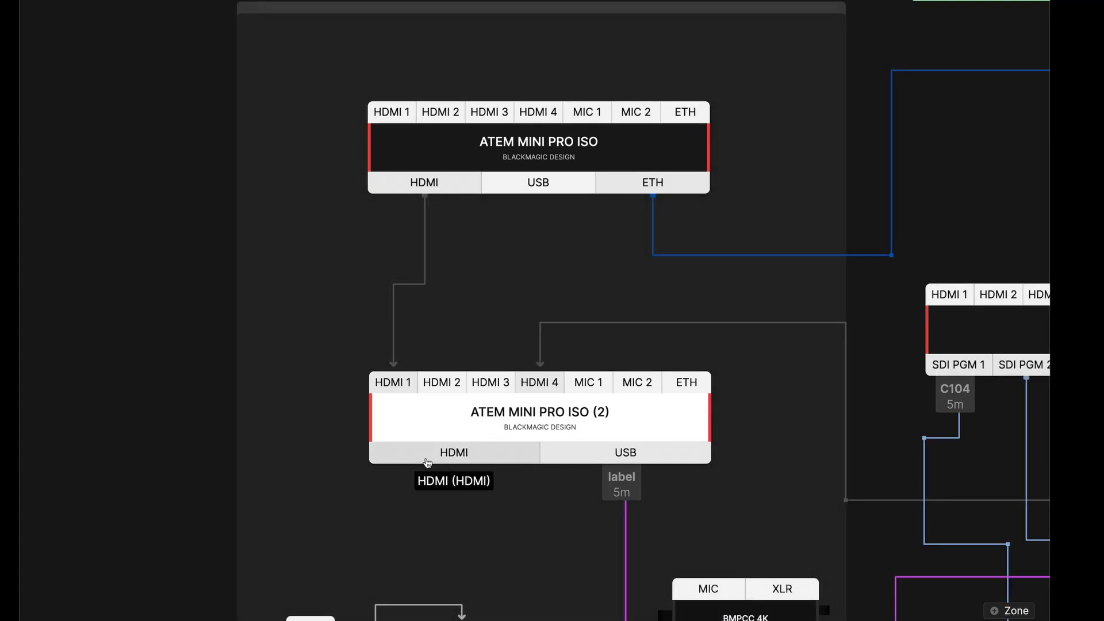
drag(427, 463, 389, 112)
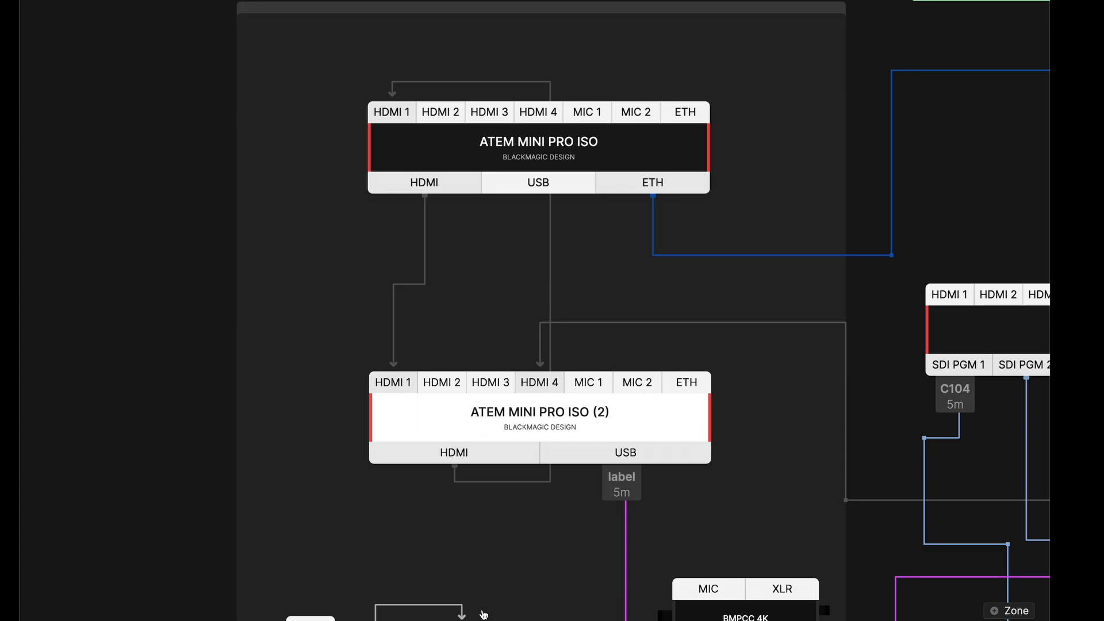
Add a bend pin to the new HDMI cable and route it out left of the devices.
right_click(553, 269)
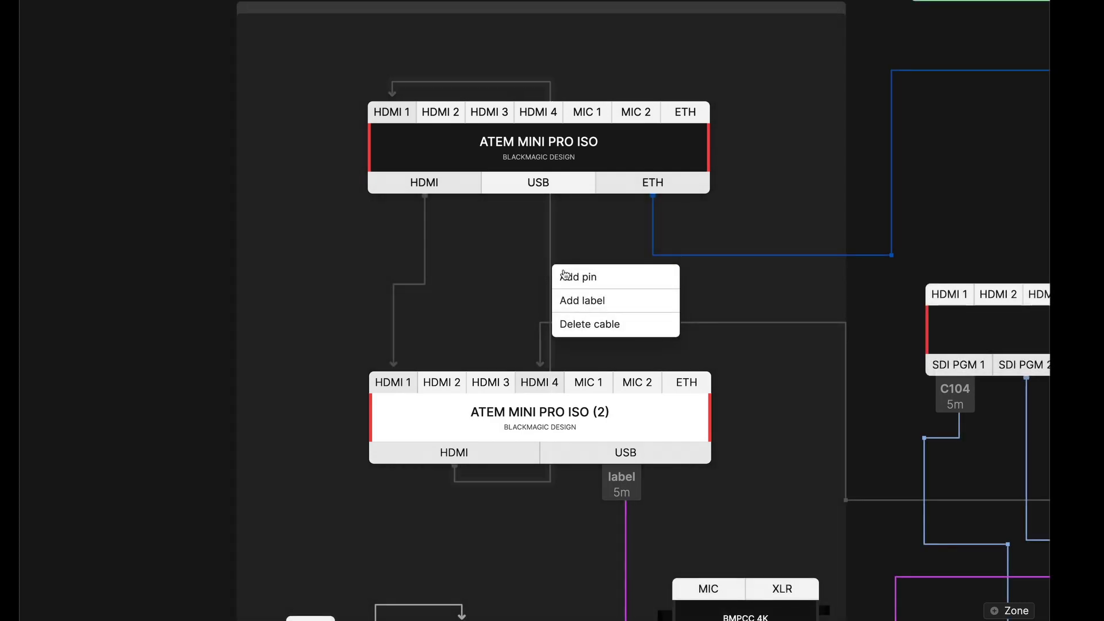
click(578, 277)
drag(584, 280, 262, 504)
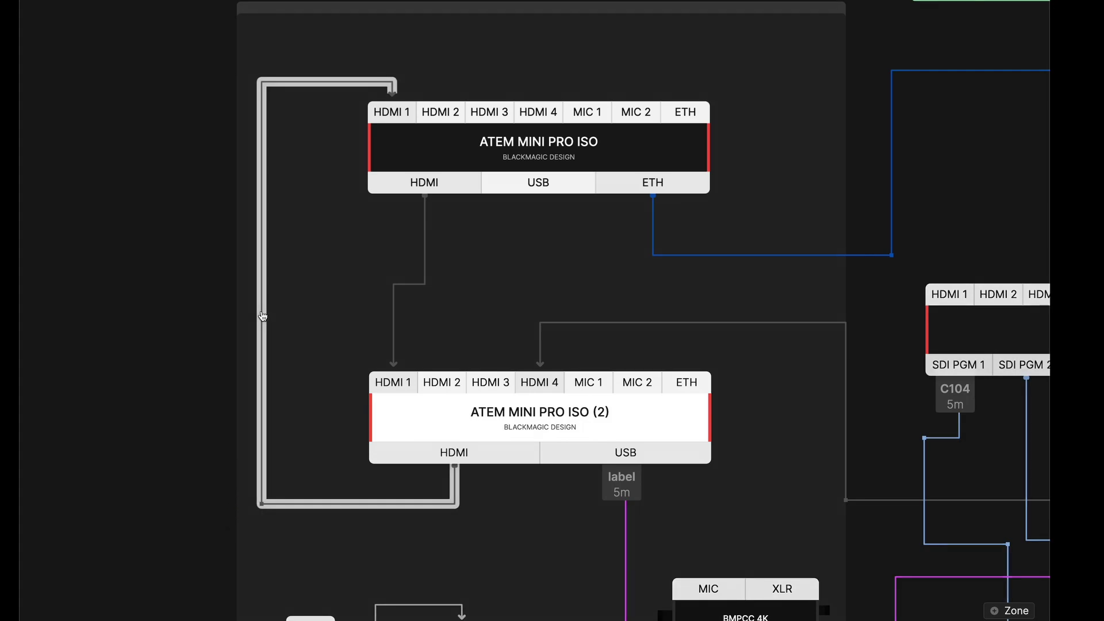
Add a second pin to the cable and shift the upper part of its route right.
right_click(261, 185)
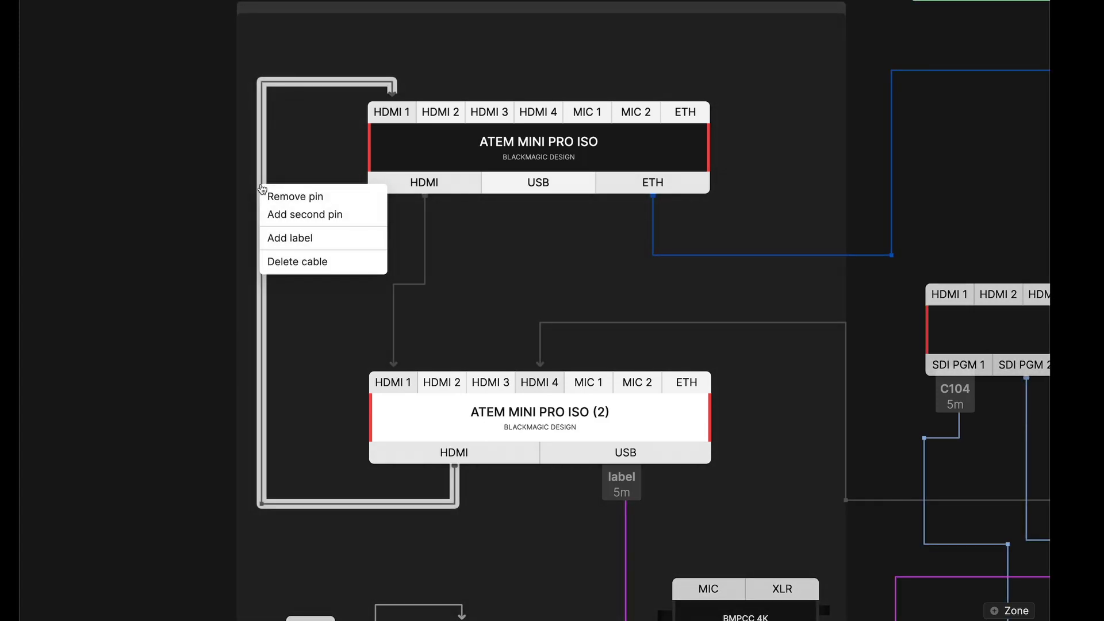
click(308, 216)
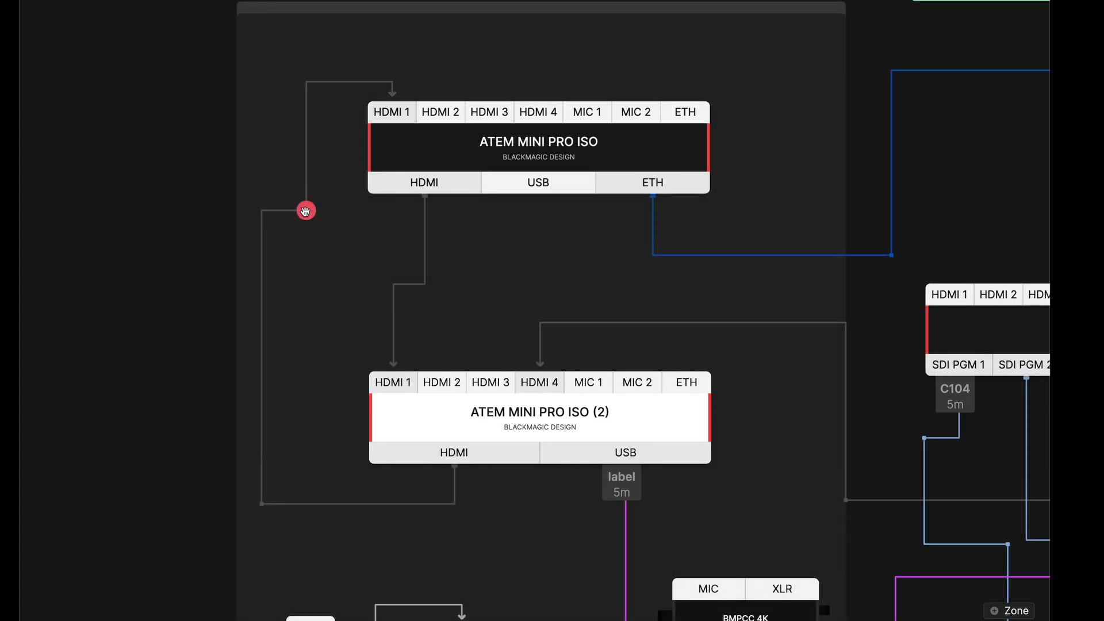
drag(305, 212, 321, 243)
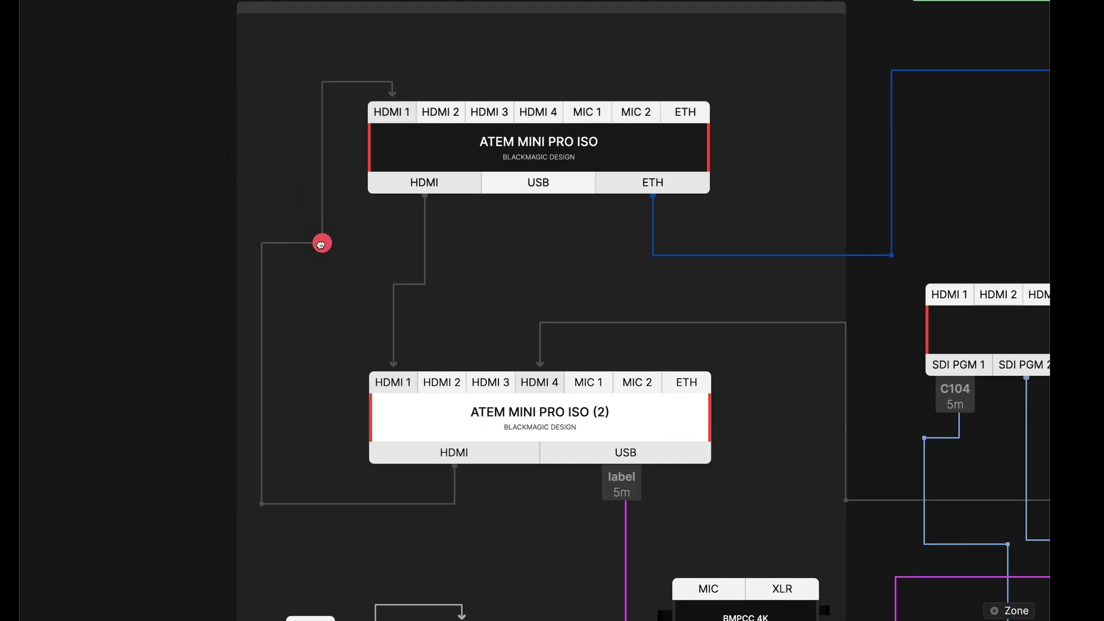
Remove the HDMI cable's second pin and give it a label showing 5m.
right_click(324, 180)
click(349, 213)
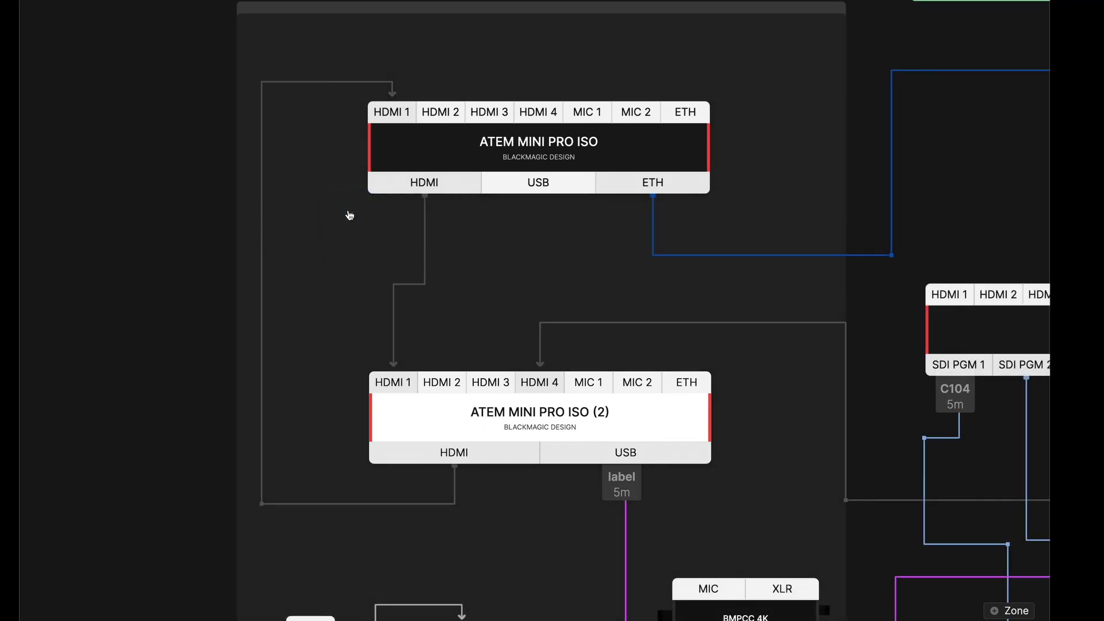
right_click(262, 207)
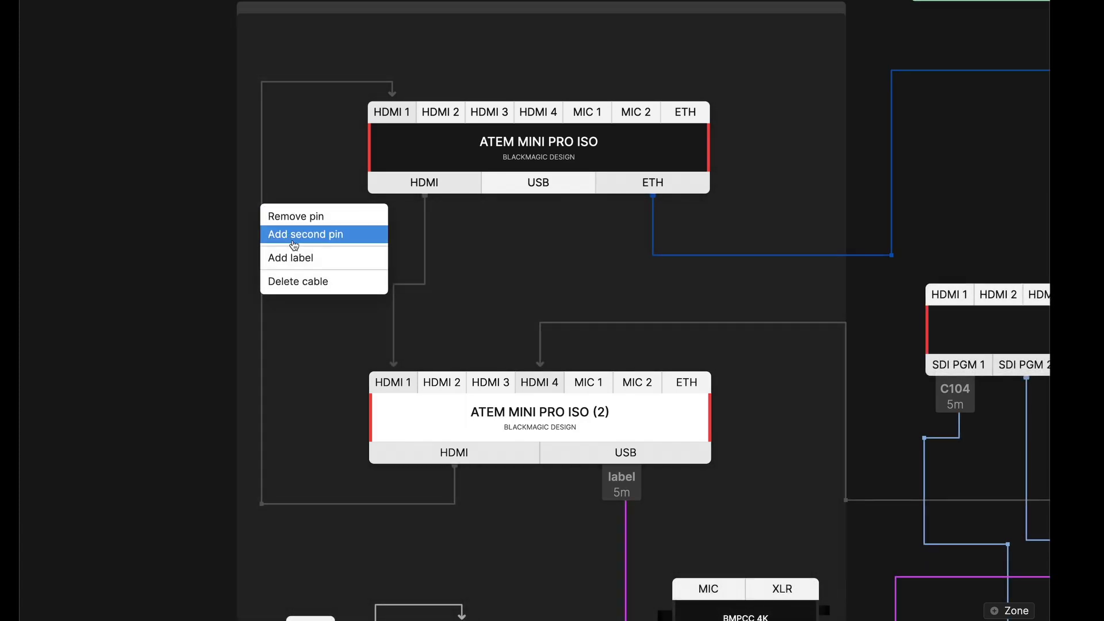
click(307, 258)
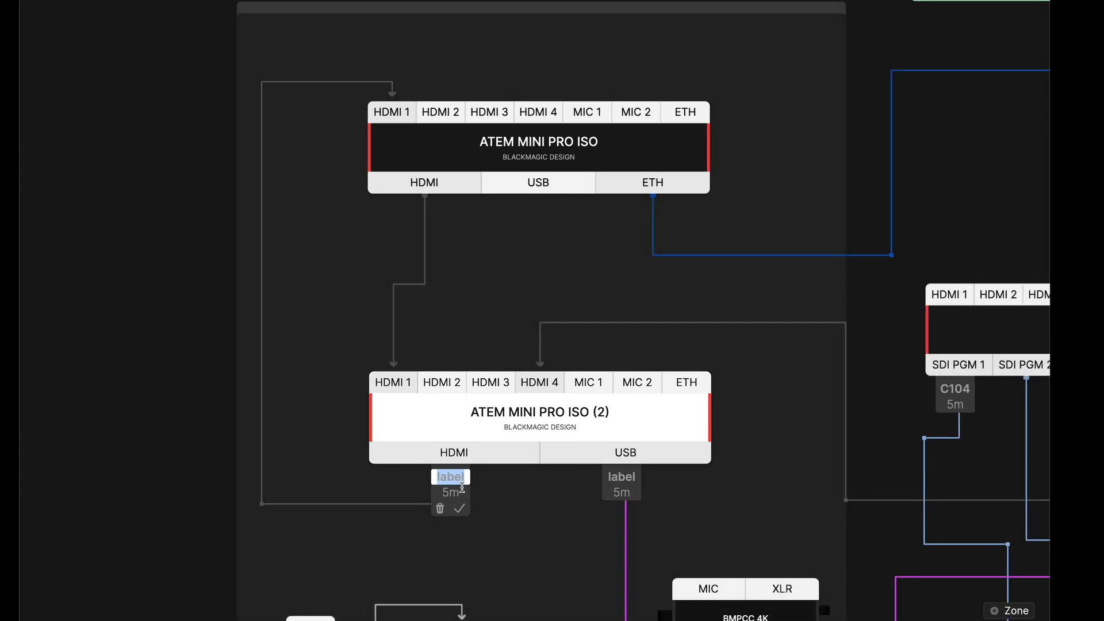
text(Label)
click(460, 508)
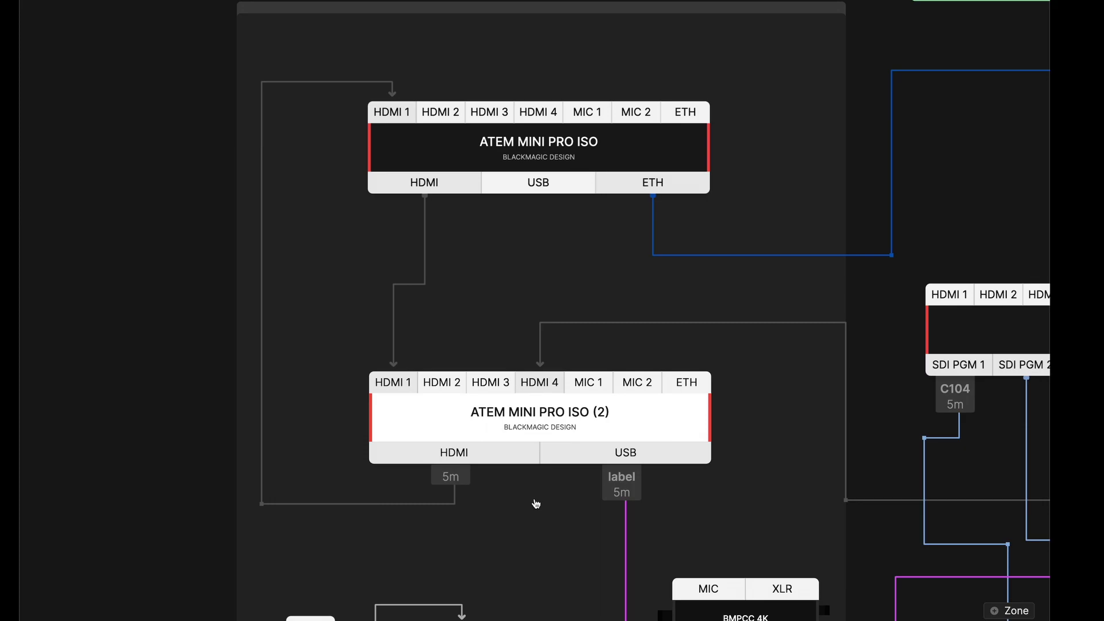
scroll(789, 448, down, 5)
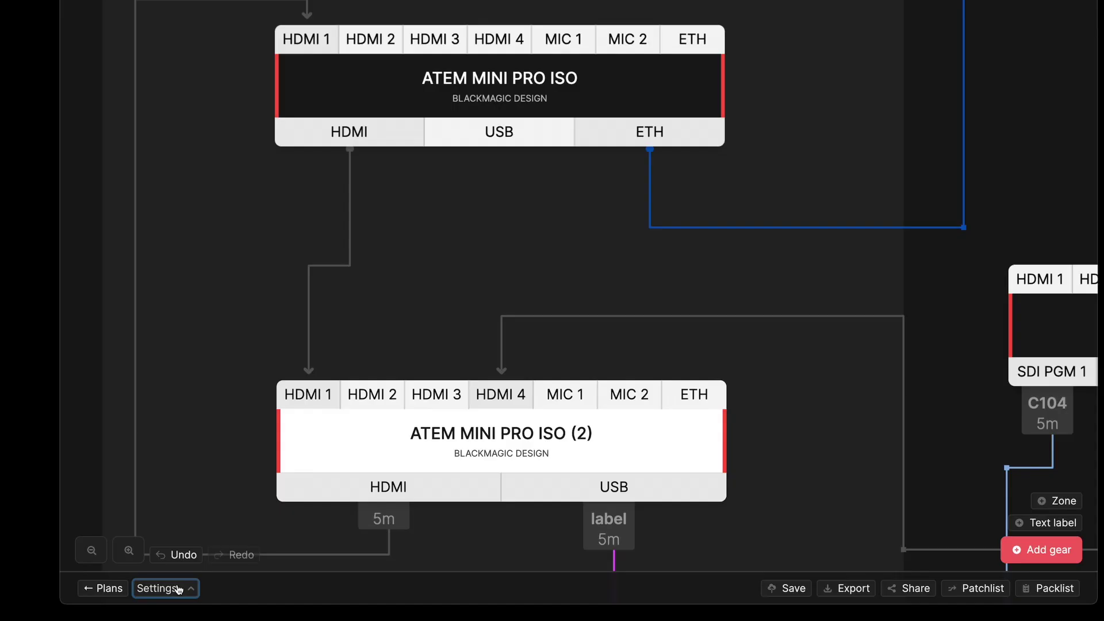
Change the canvas grid size to 25x25 and snap the top ATEM Mini Pro ISO onto it.
click(178, 589)
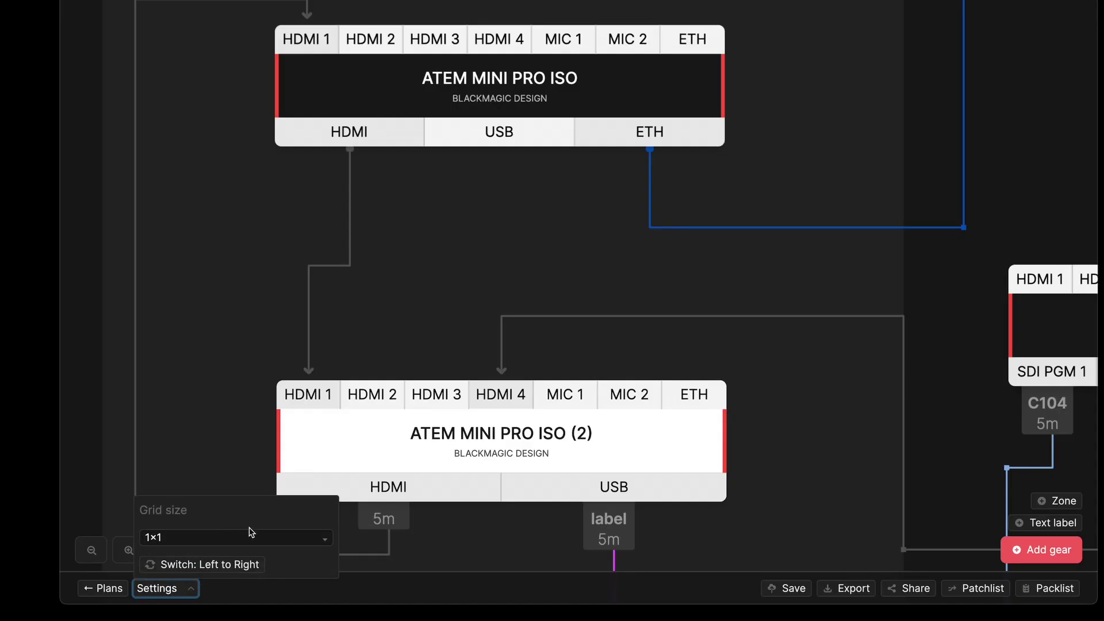
click(209, 539)
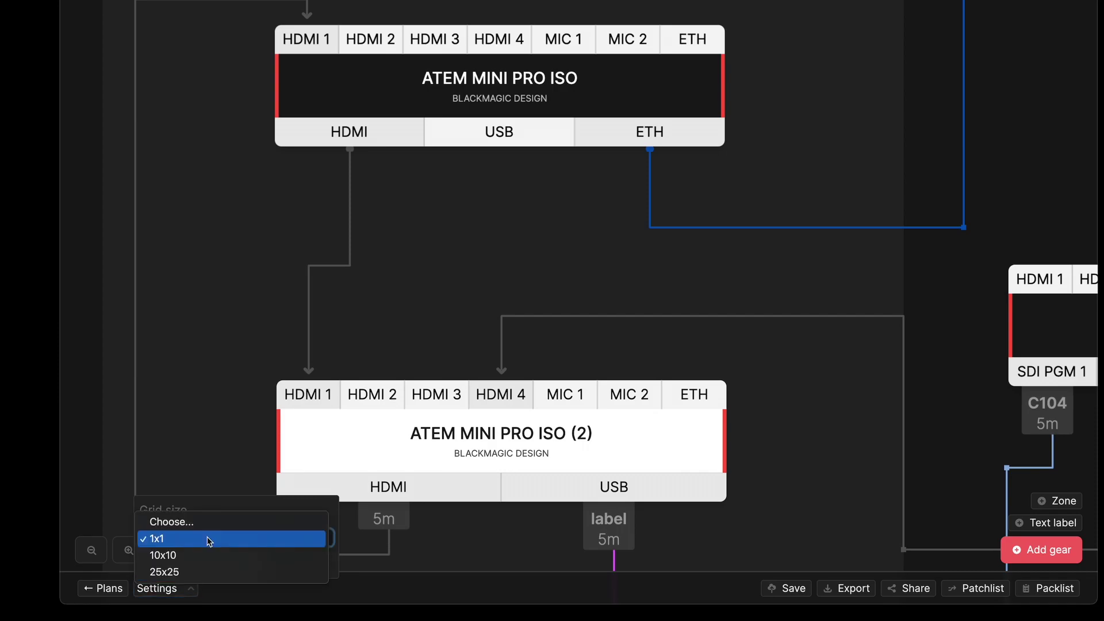
click(196, 571)
key(Escape)
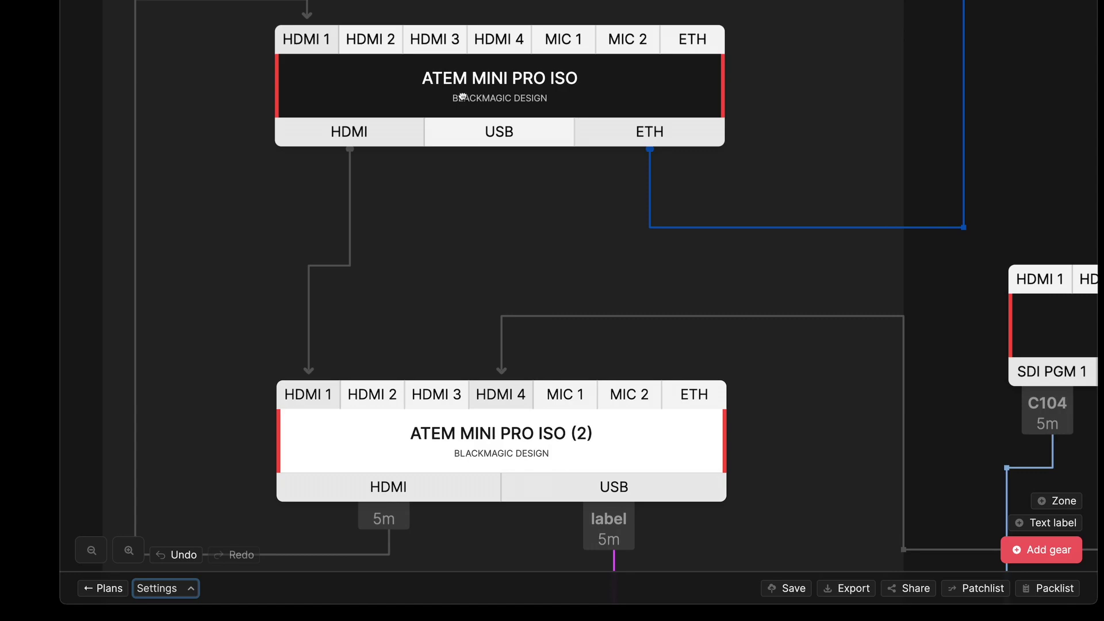
drag(463, 96, 483, 82)
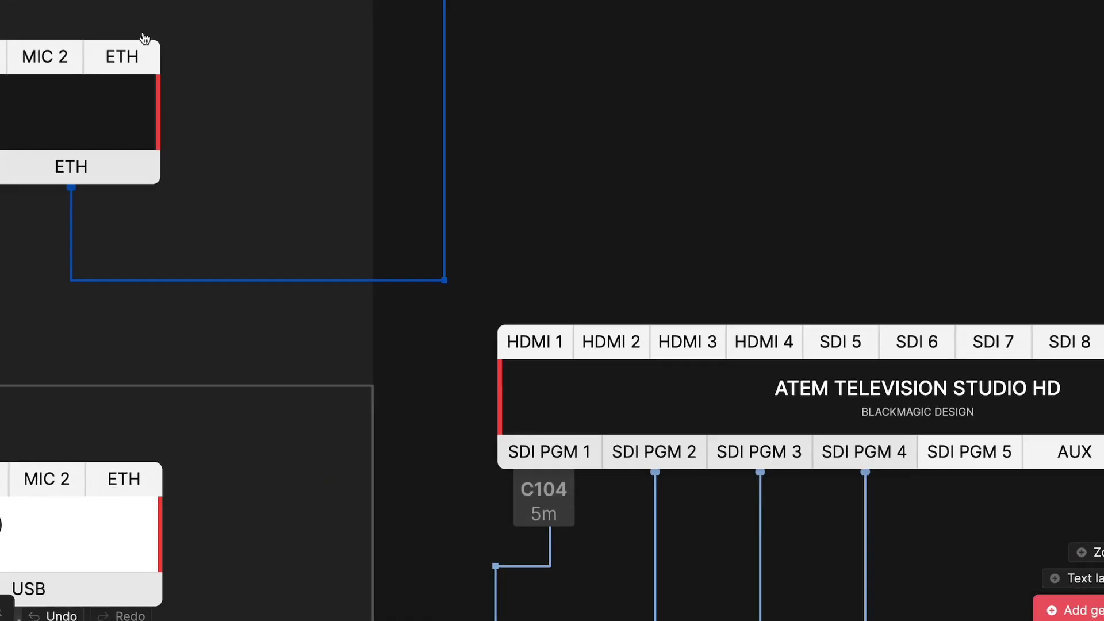
Connect the Television Studio HD's SDI PGM 5 to the New Item's SDI IN, showing the ATEM SDI Pro ISO.
scroll(1056, 126, down, 5)
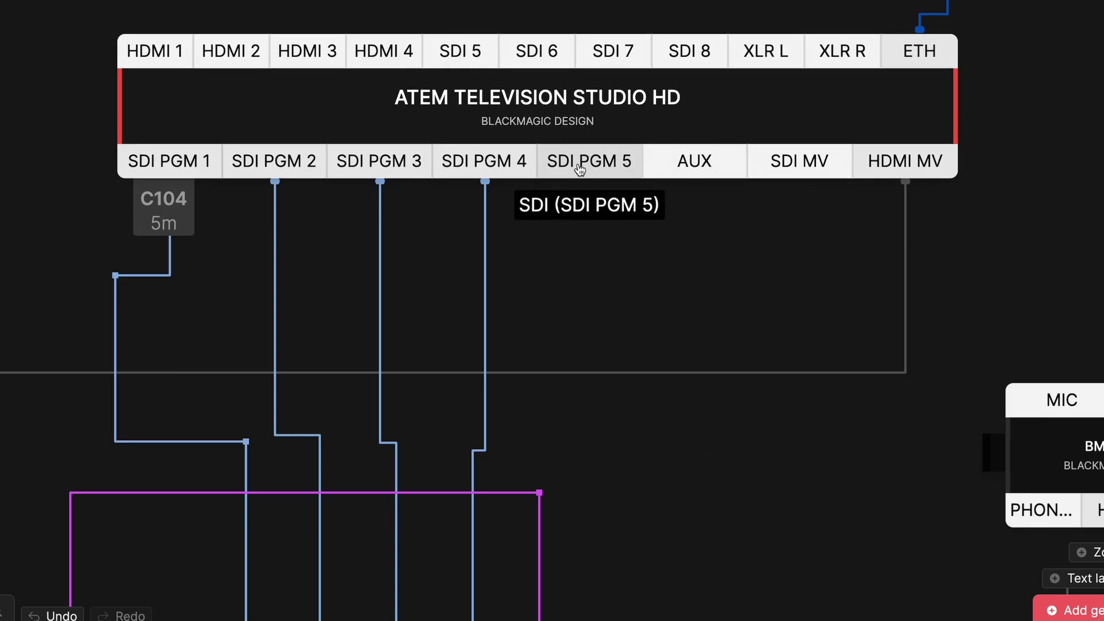
drag(580, 167, 722, 435)
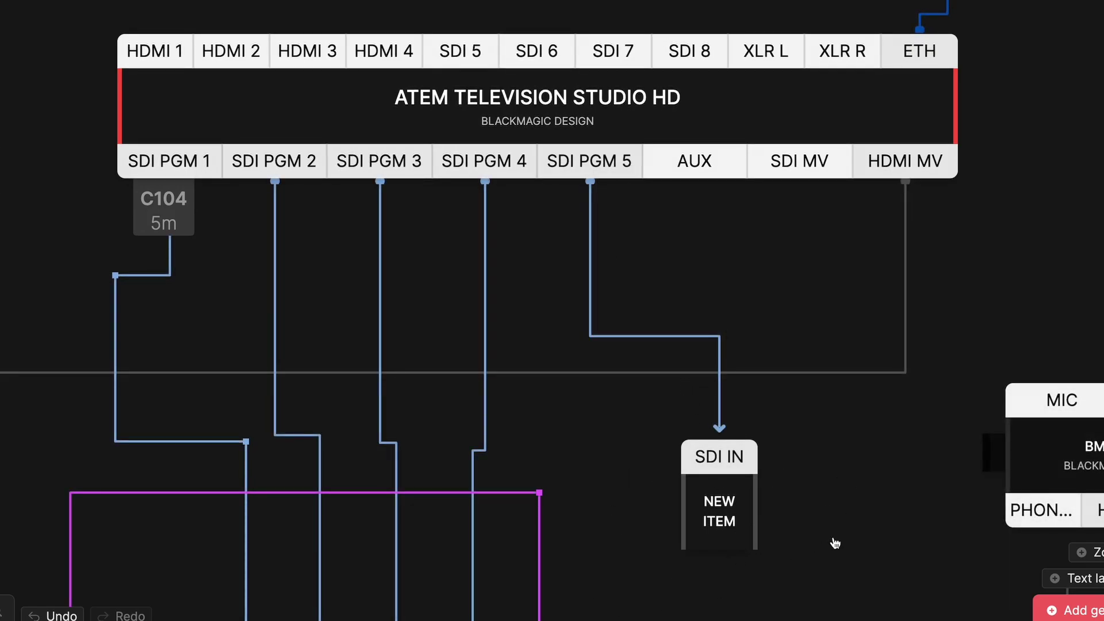
drag(826, 529, 729, 349)
Save the NEW ITEM device with its SDI input to My Gear.
right_click(636, 338)
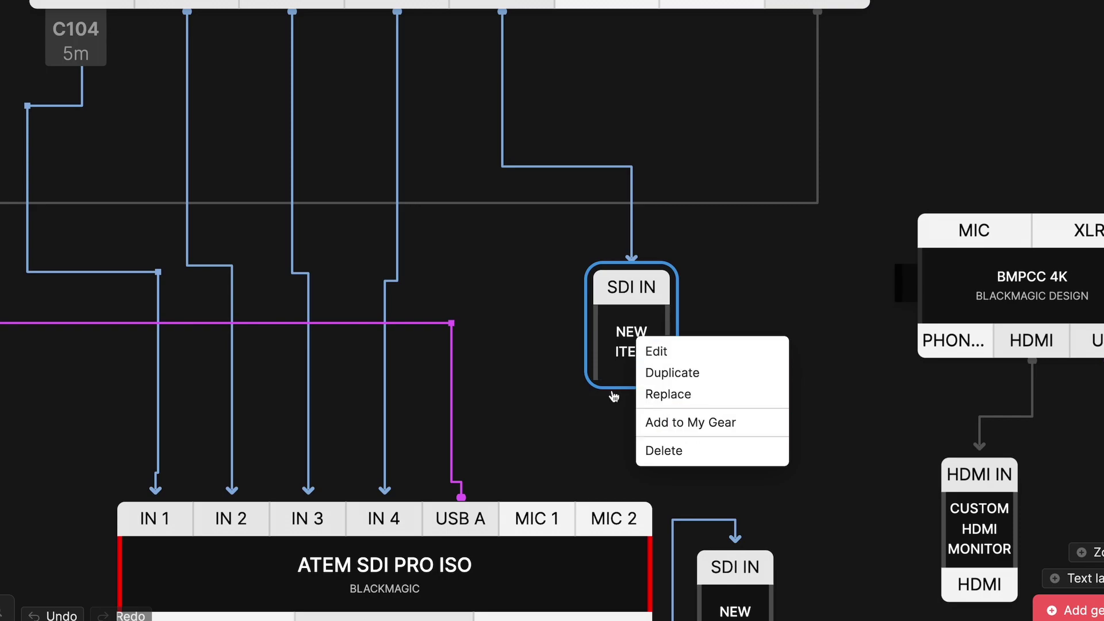
click(623, 329)
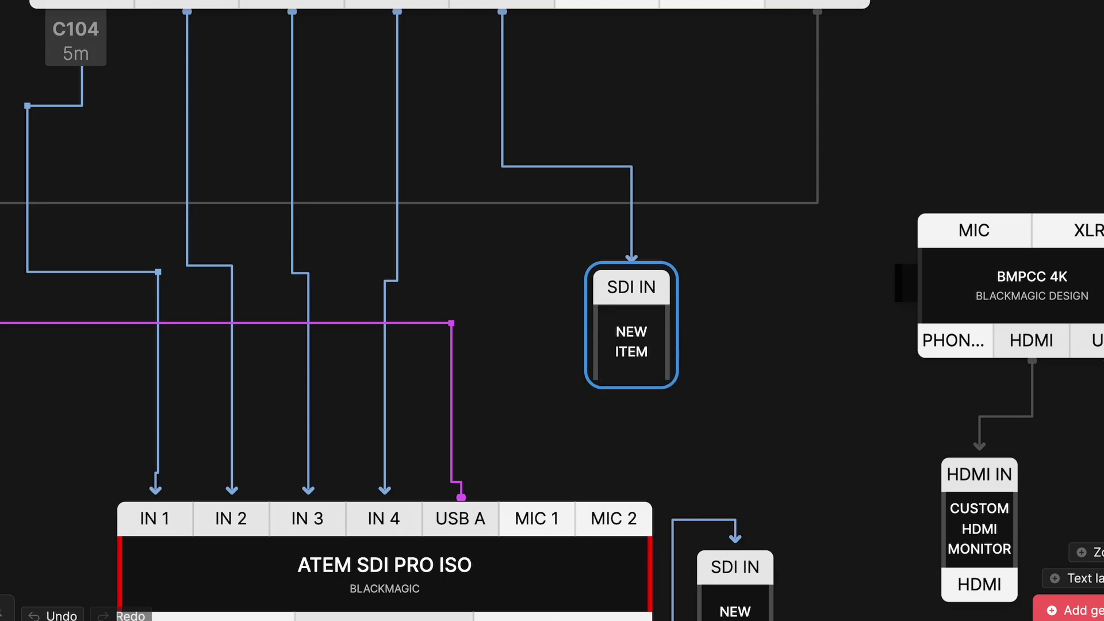
right_click(632, 326)
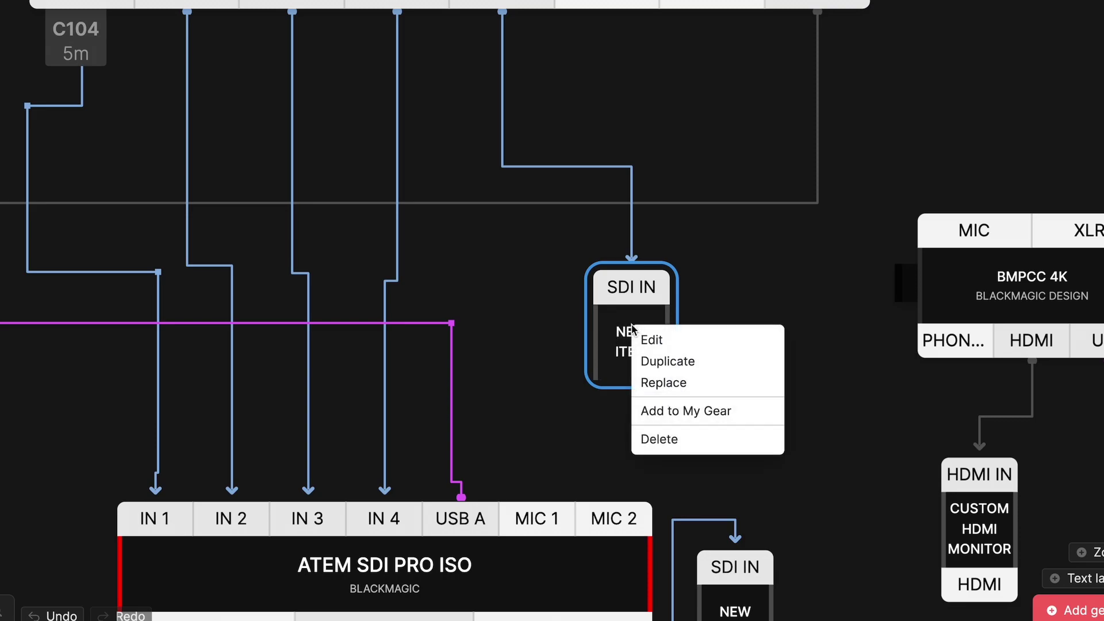
click(724, 413)
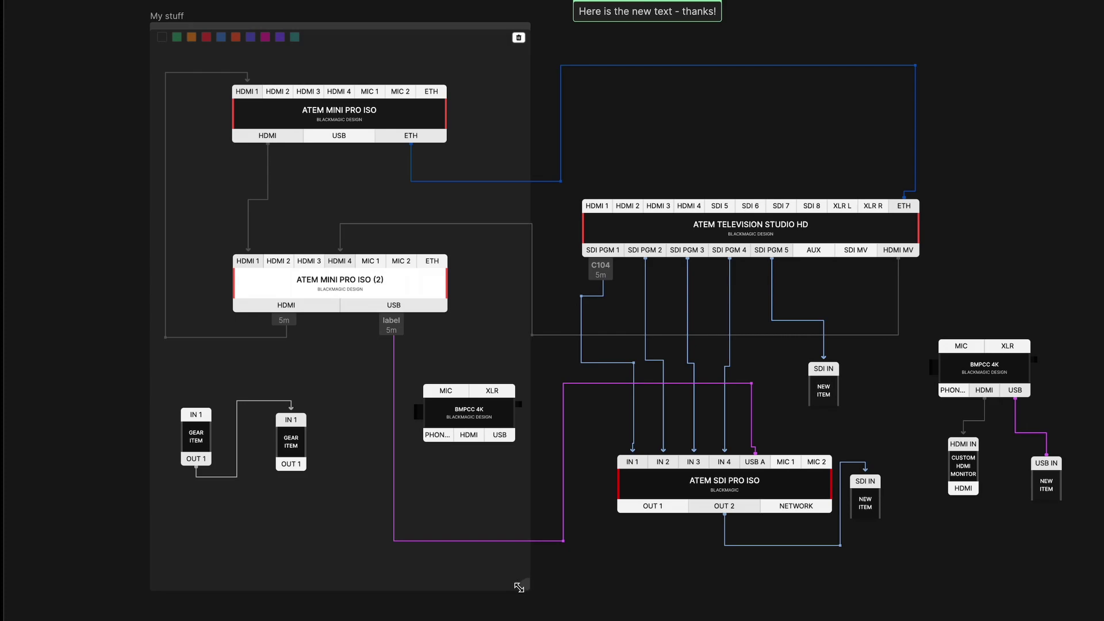
Drag the My stuff group's resize handle slightly left to narrow it.
drag(521, 584, 510, 584)
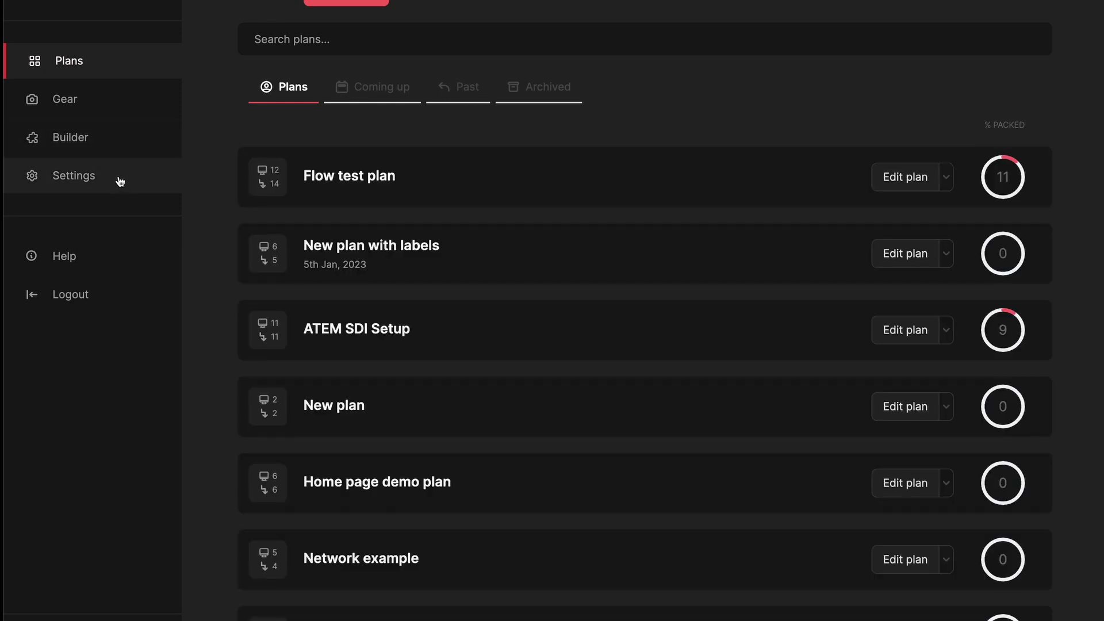
In account settings, try dark grey, blue and red for the CUSTOM 1 cable, reverting to light grey.
click(119, 179)
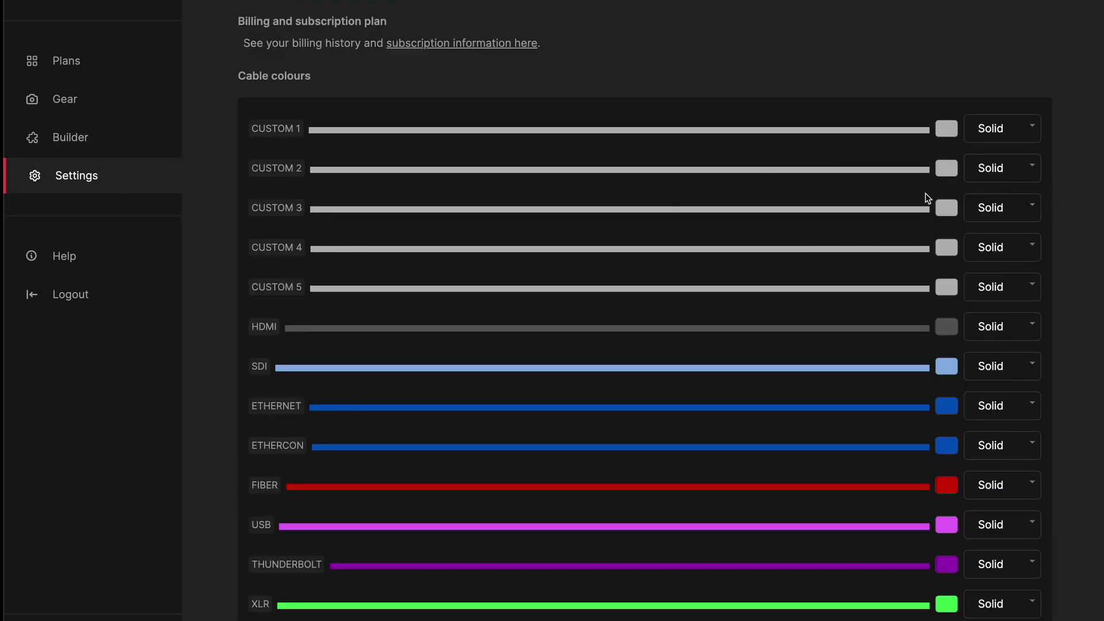
scroll(944, 265, down, 4)
scroll(937, 276, up, 4)
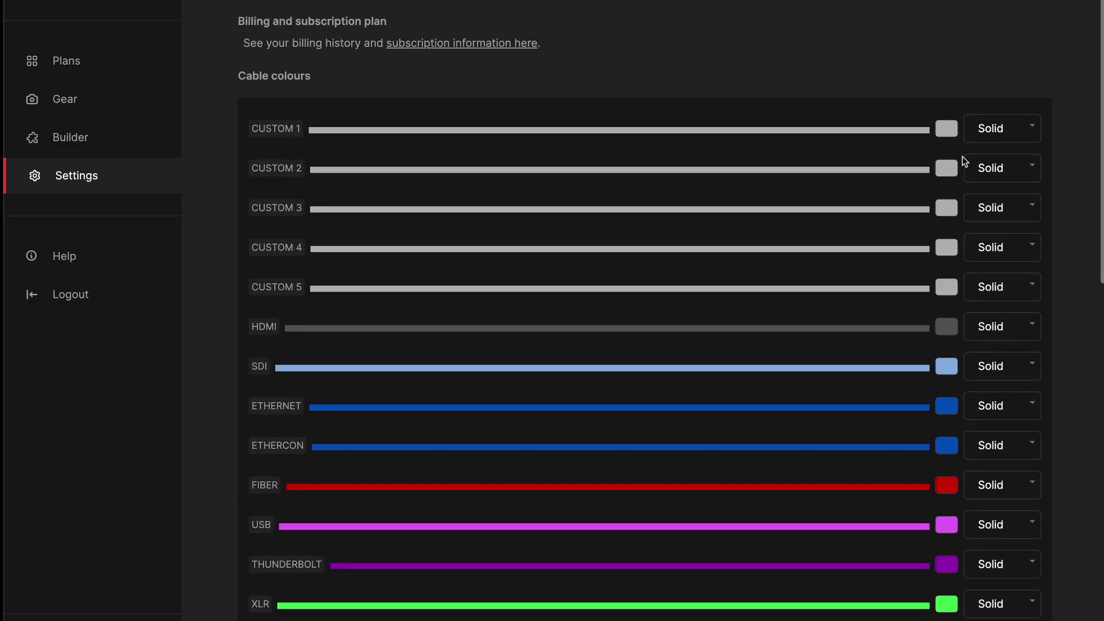
click(946, 131)
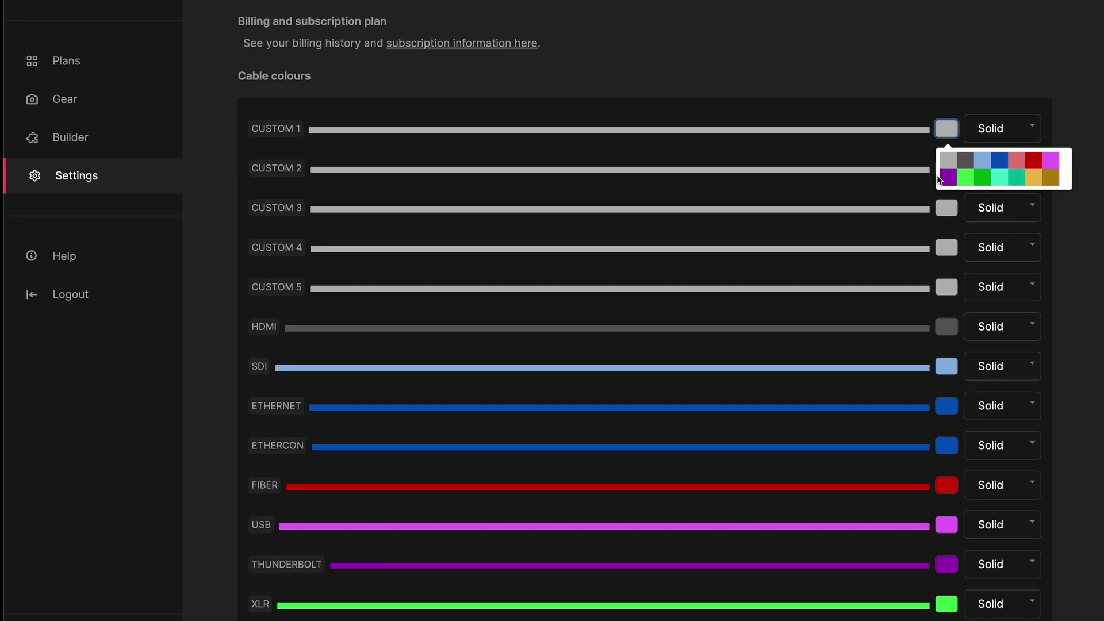
click(966, 162)
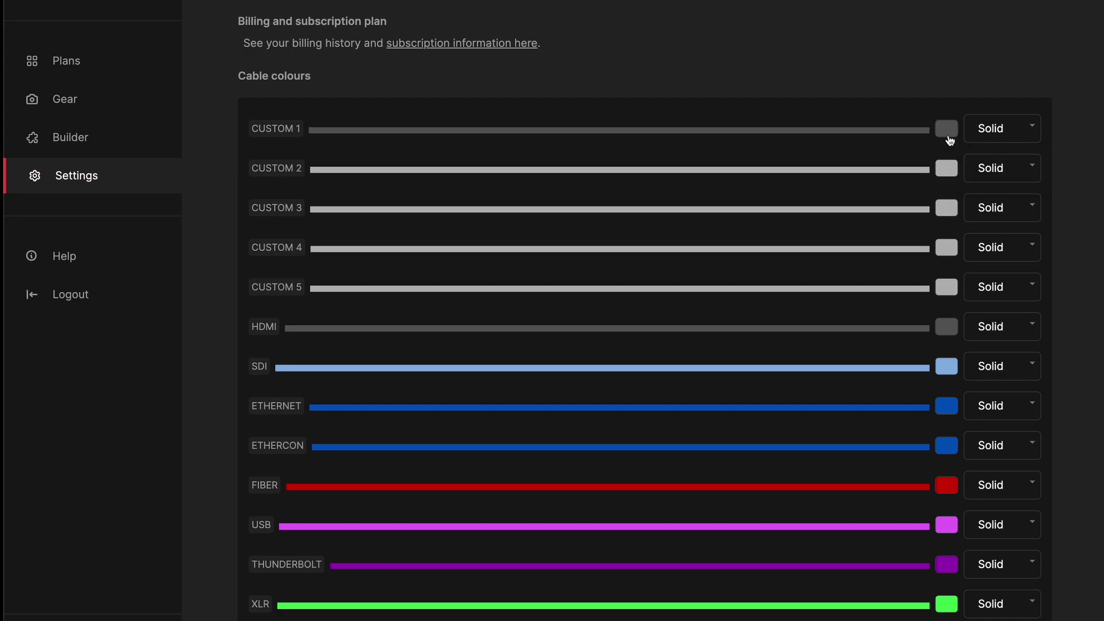
click(948, 138)
click(999, 160)
click(949, 131)
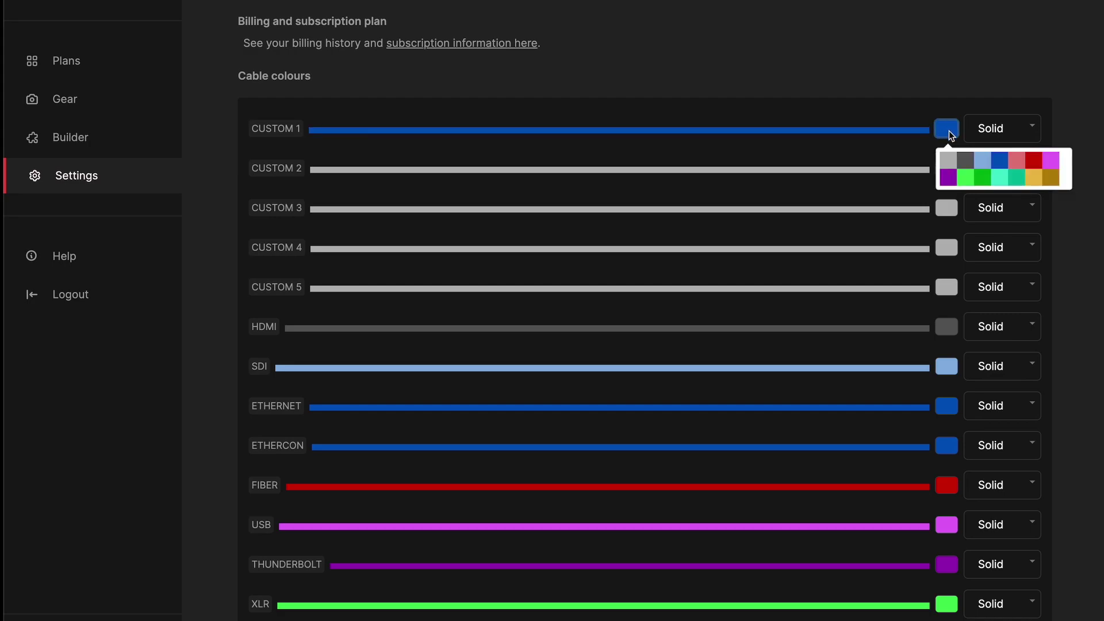
click(1033, 160)
click(949, 131)
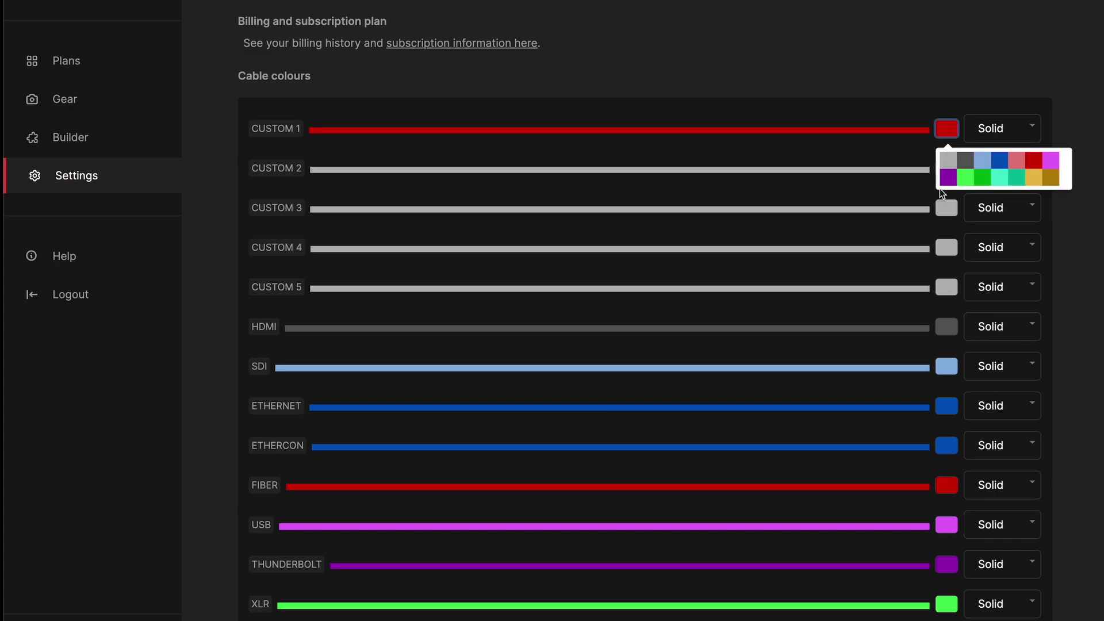
click(947, 162)
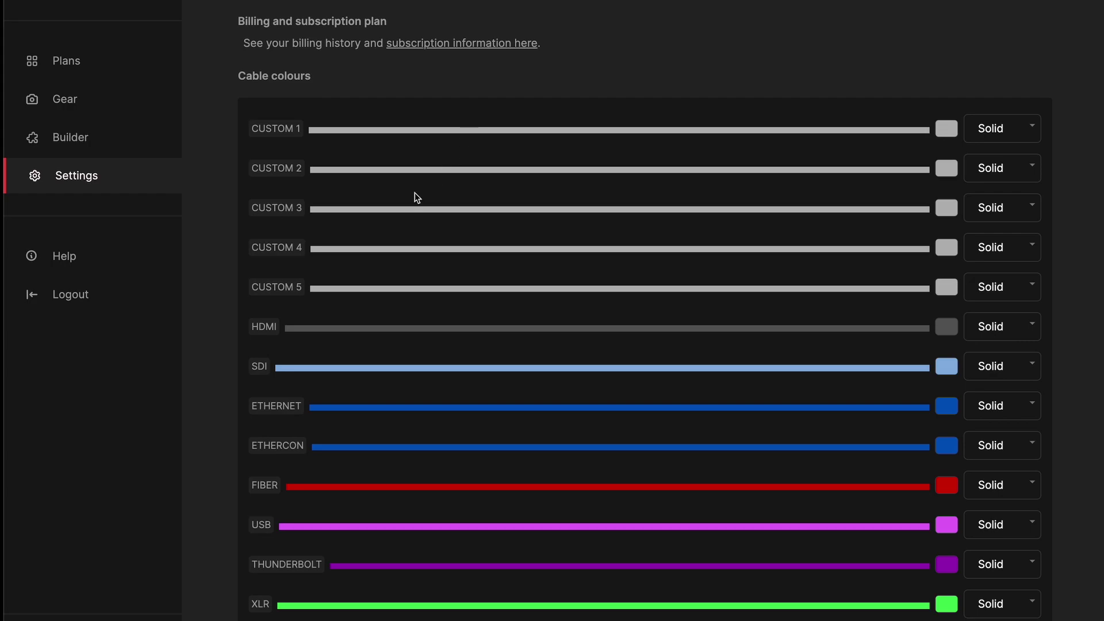
Set the CUSTOM 1 cable colour to dark grey after briefly trying aqua.
click(946, 130)
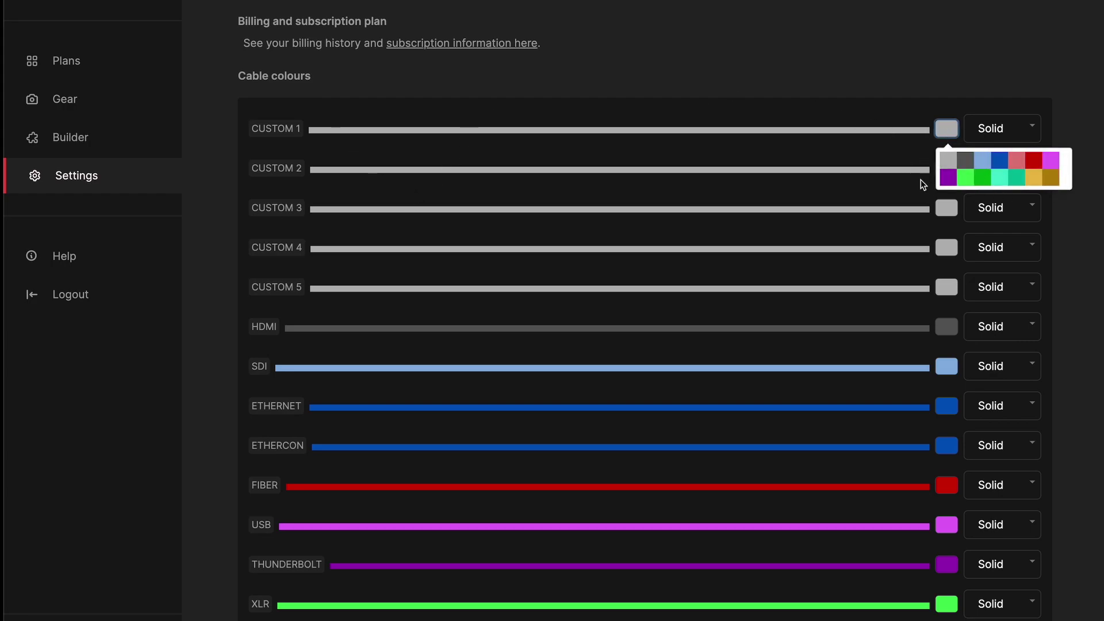
click(999, 178)
click(946, 130)
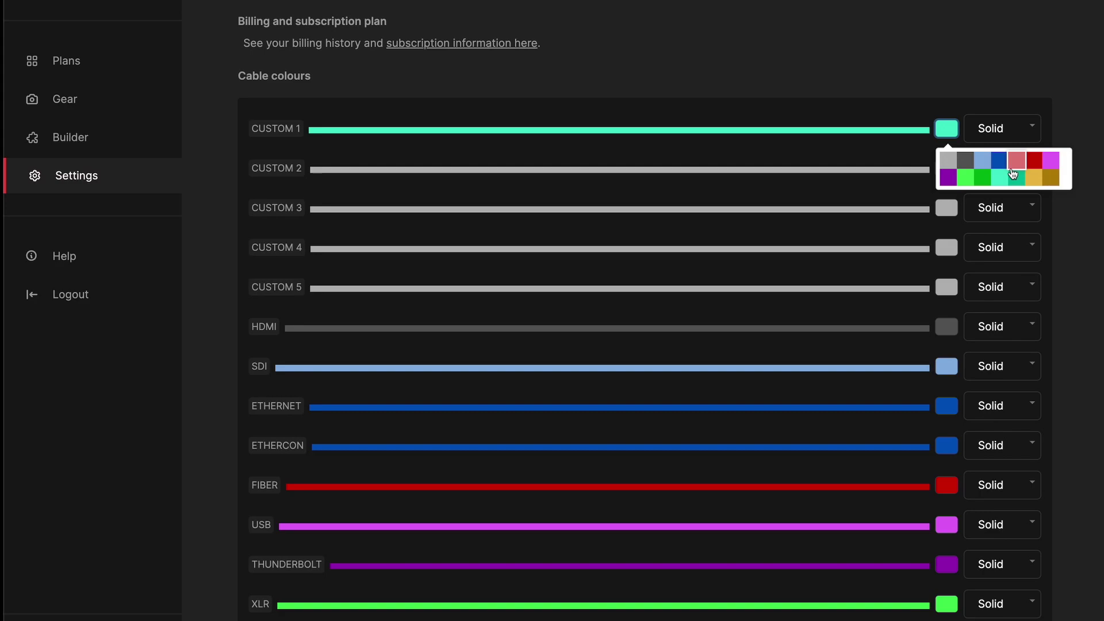
click(964, 161)
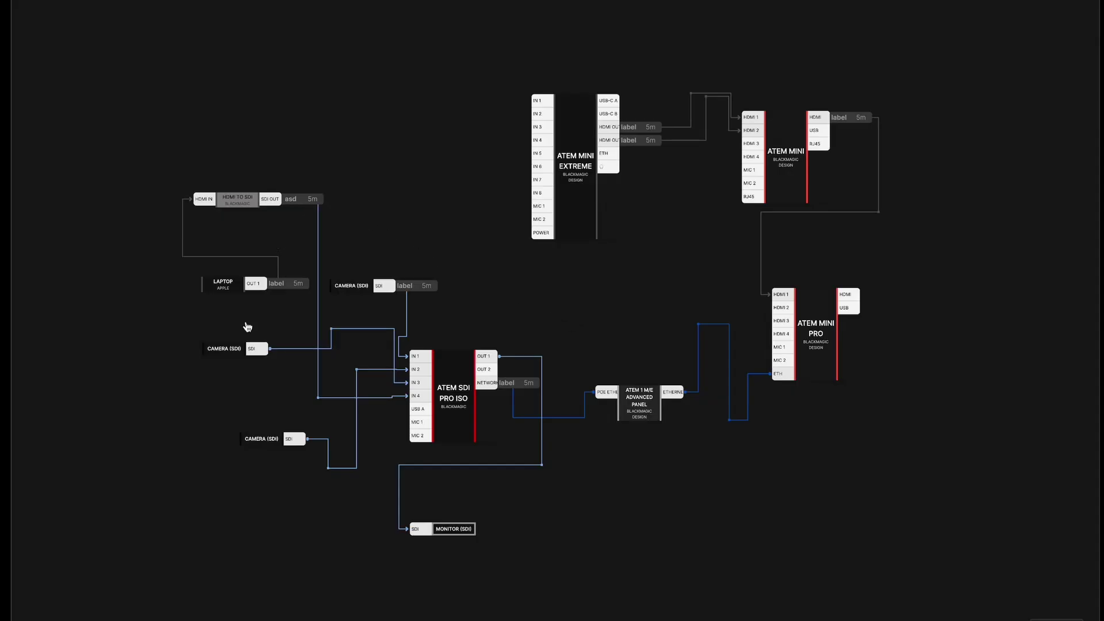
Shift the LAPTOP device slightly left and pan across the diagram's right- and left-side devices.
scroll(260, 242, up, 3)
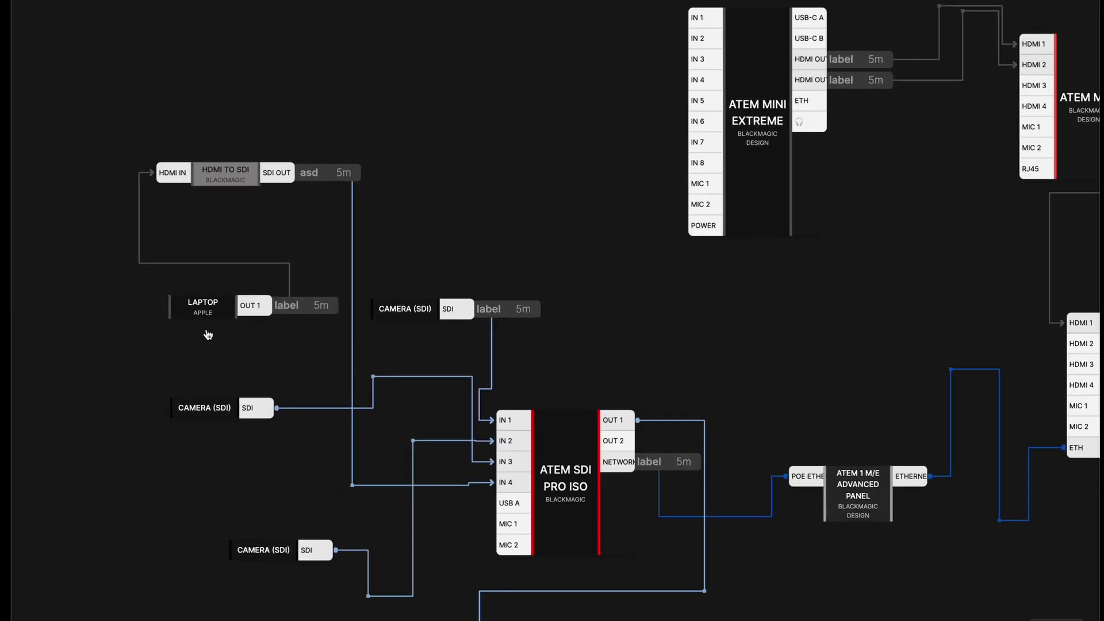
drag(205, 314, 141, 318)
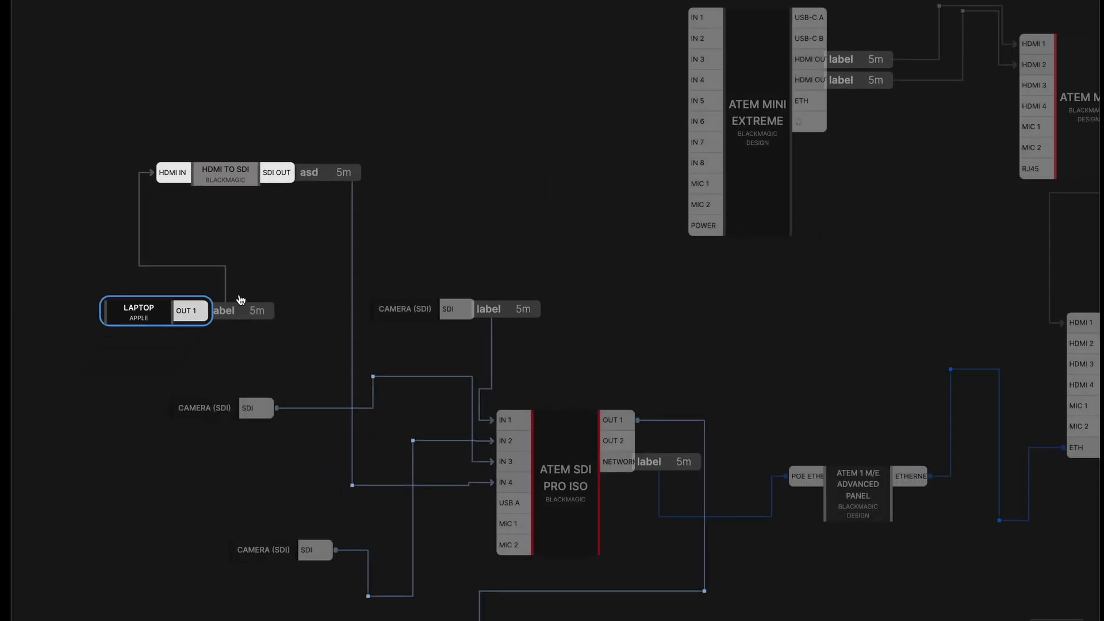
drag(802, 300, 454, 319)
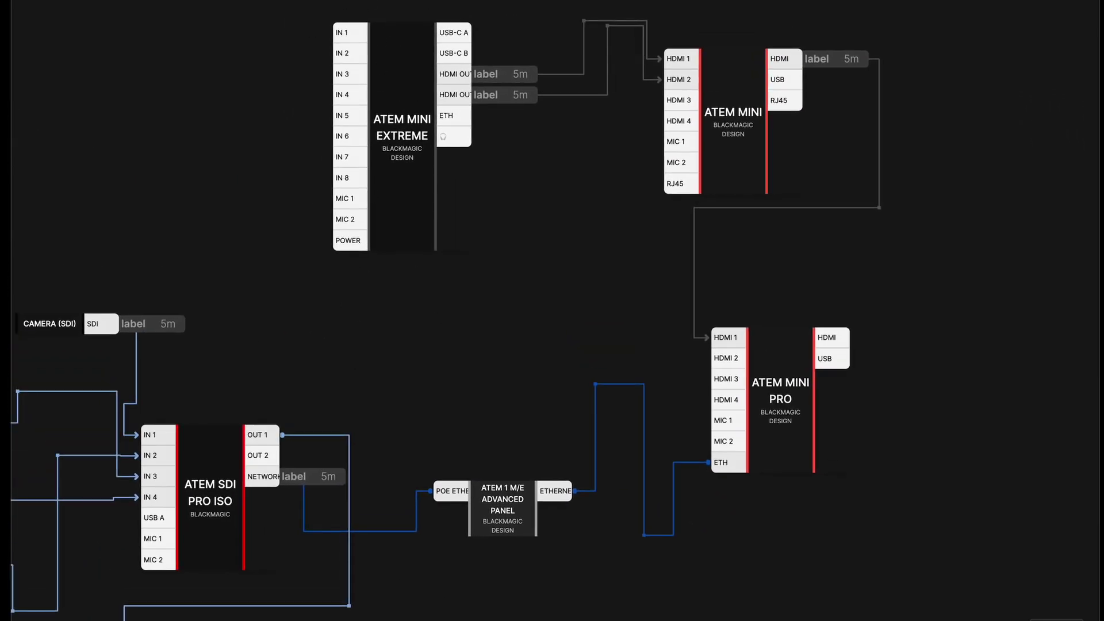
scroll(478, 345, right, 5)
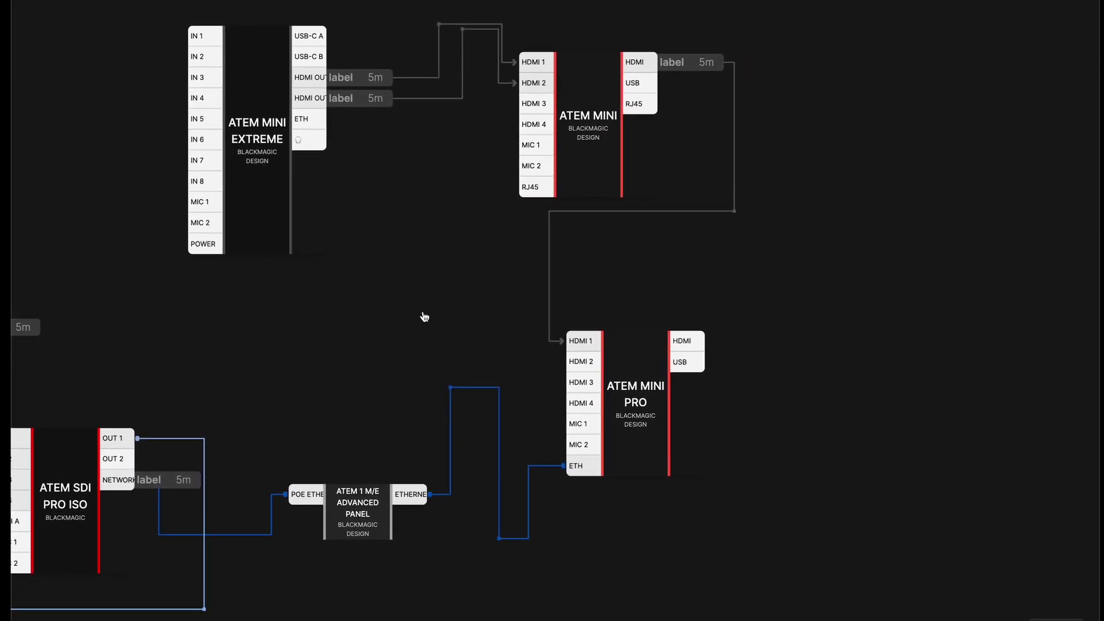
scroll(404, 340, down, 5)
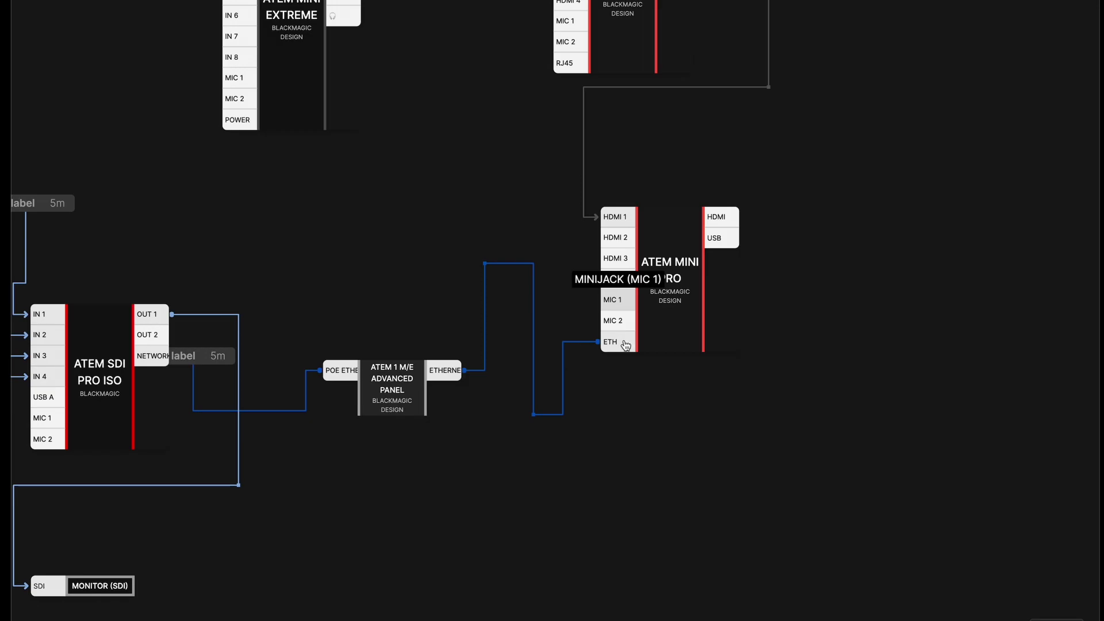
drag(364, 219, 679, 218)
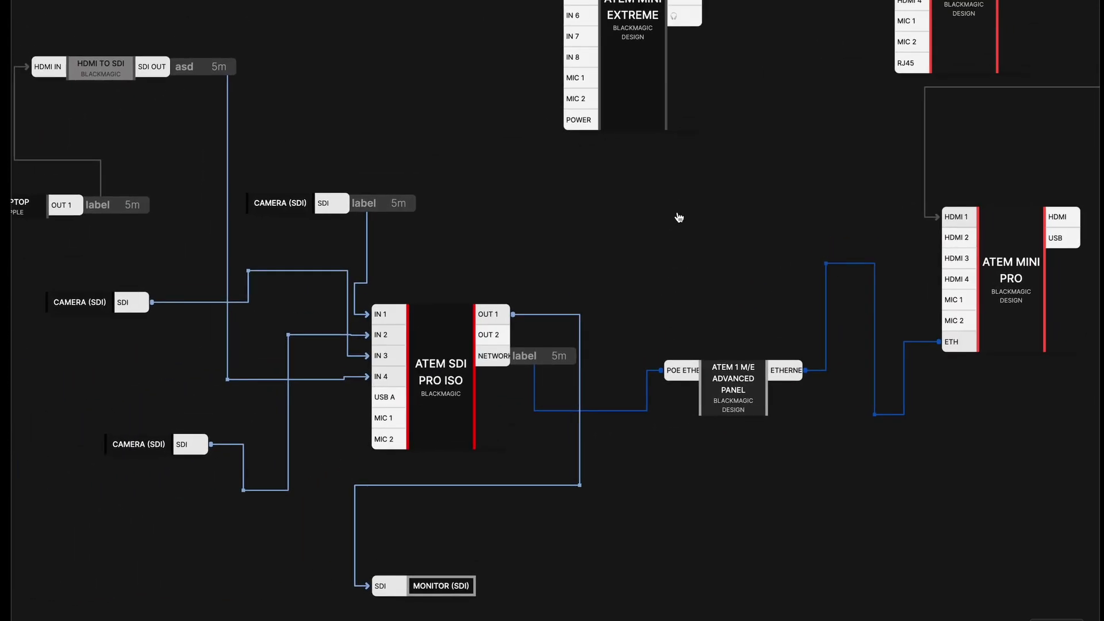
scroll(679, 218, down, 5)
scroll(564, 285, up, 2)
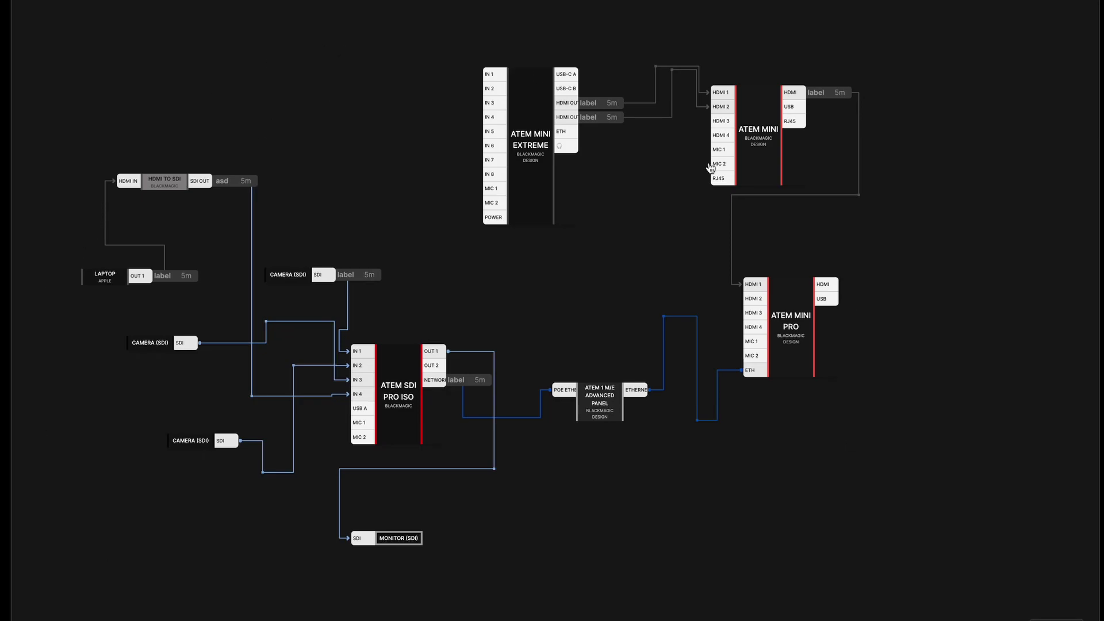
scroll(153, 569, left, 3)
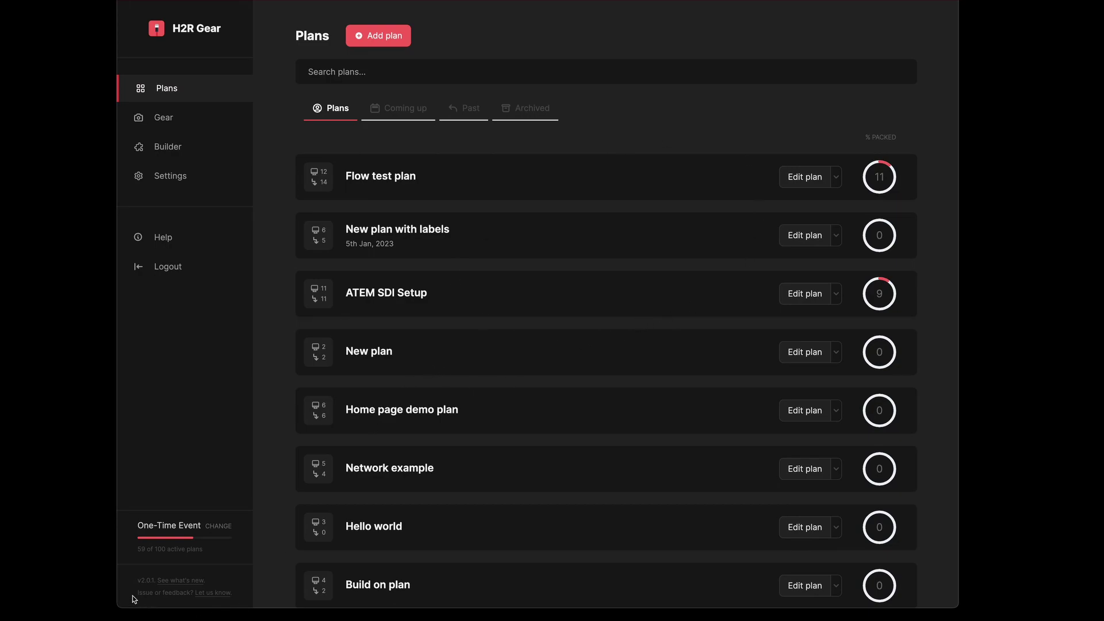
drag(137, 593, 238, 595)
click(243, 594)
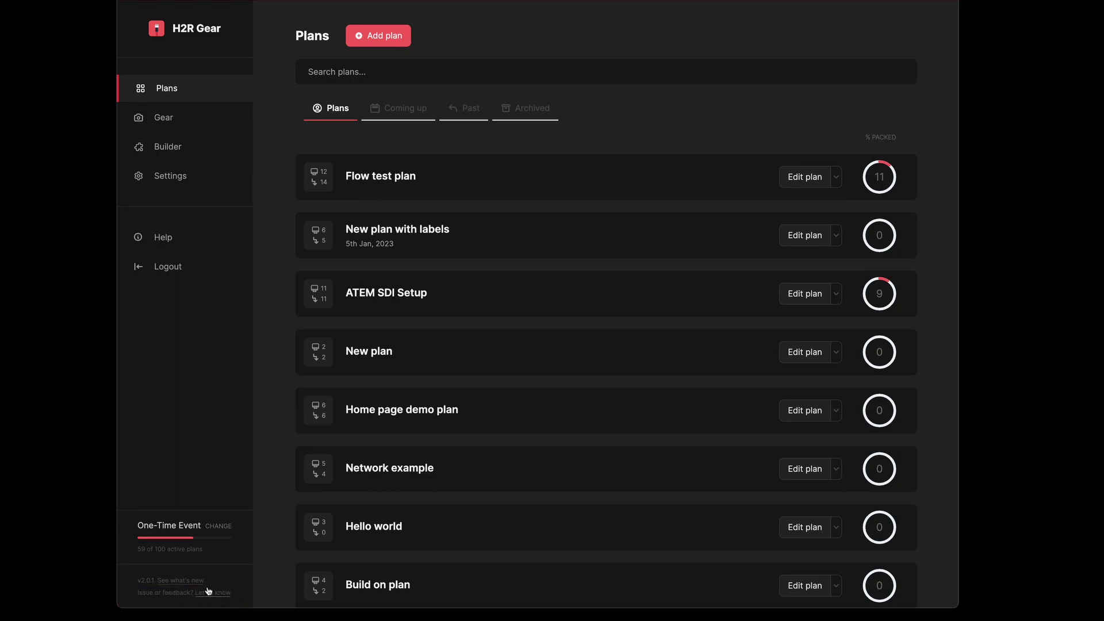